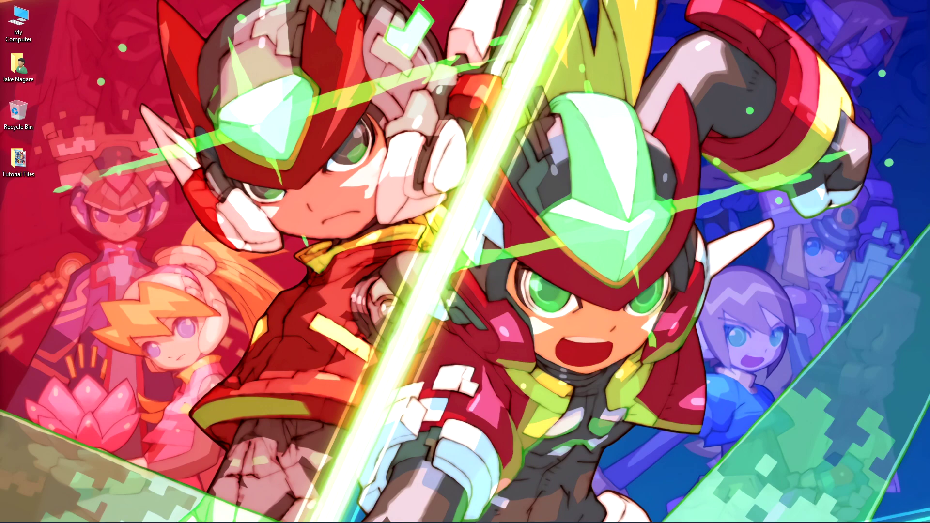
Launch Audacity from the list of installed programs.
{"action": "key", "text": "super"}
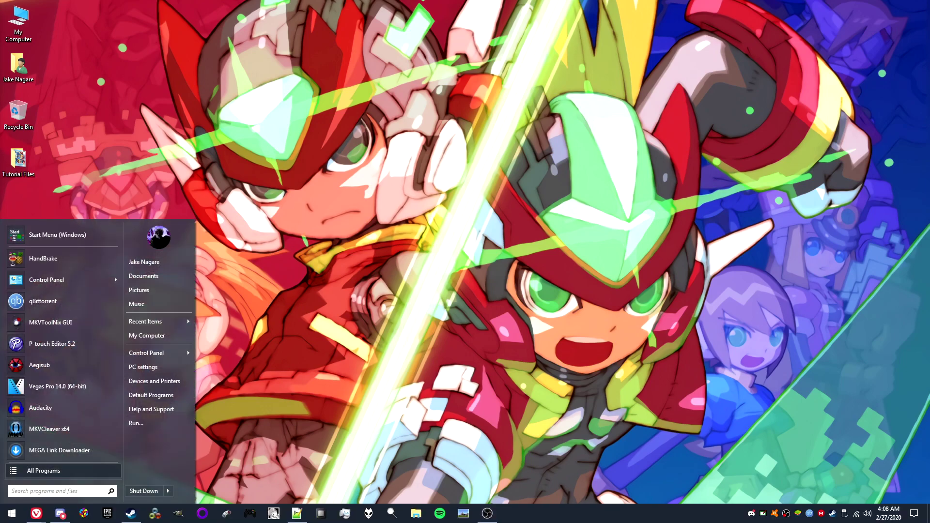
{"action": "left_click", "coordinate": [63, 471]}
{"action": "scroll", "coordinate": [63, 355], "scroll_direction": "up", "scroll_amount": 19}
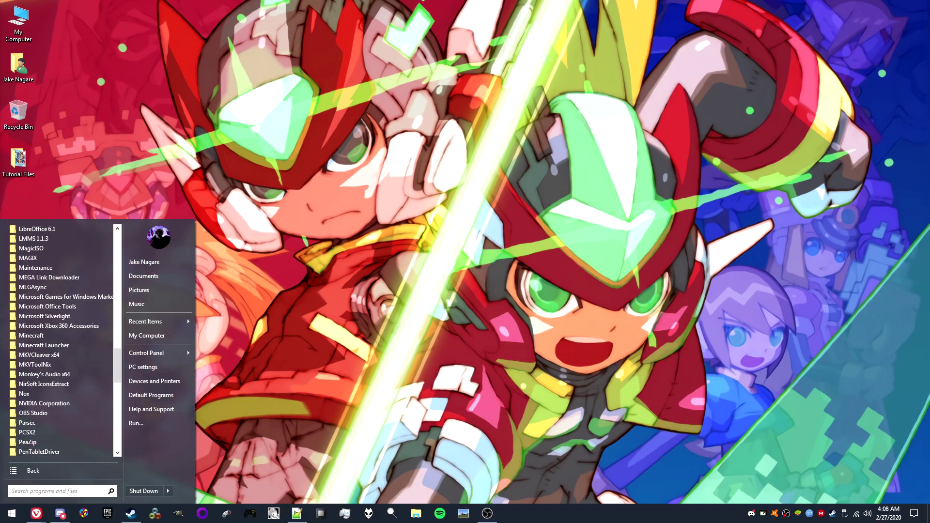
{"action": "scroll", "coordinate": [60, 335], "scroll_direction": "up", "scroll_amount": 9}
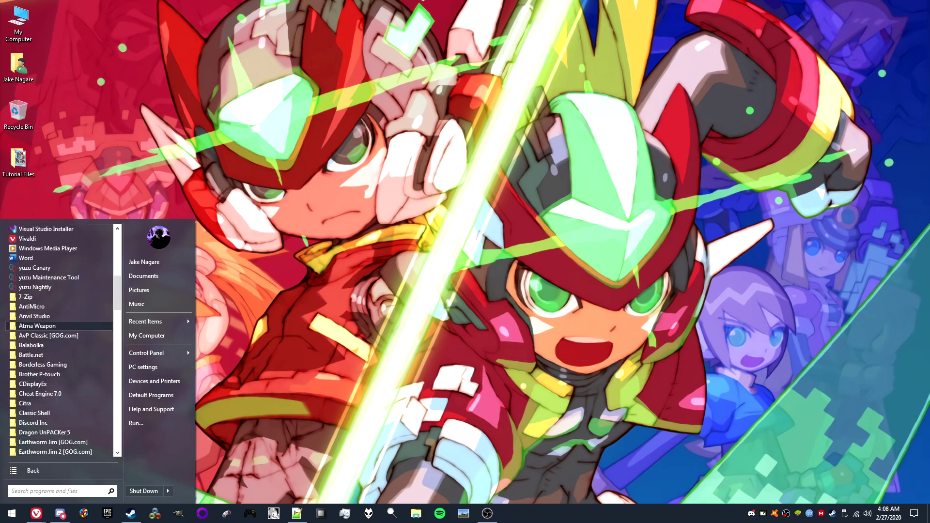
{"action": "scroll", "coordinate": [58, 297], "scroll_direction": "up", "scroll_amount": 2}
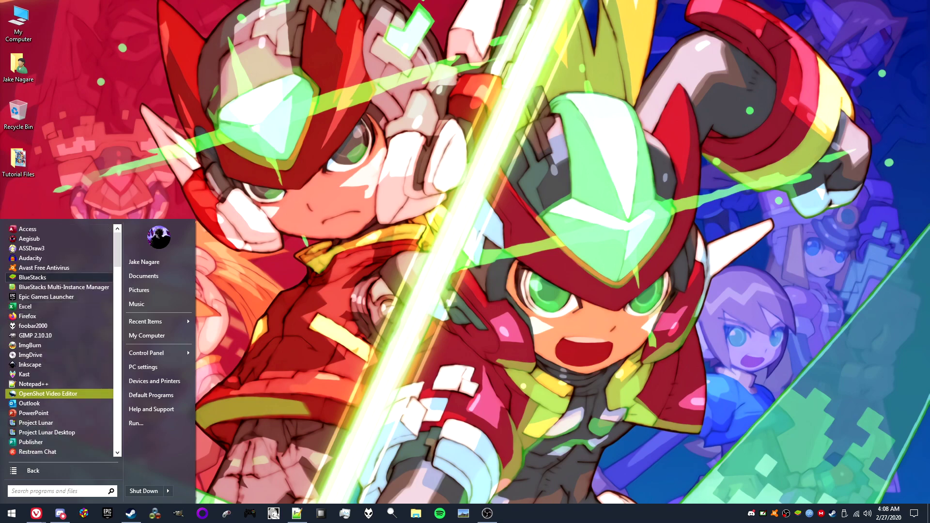
{"action": "left_click", "coordinate": [30, 258]}
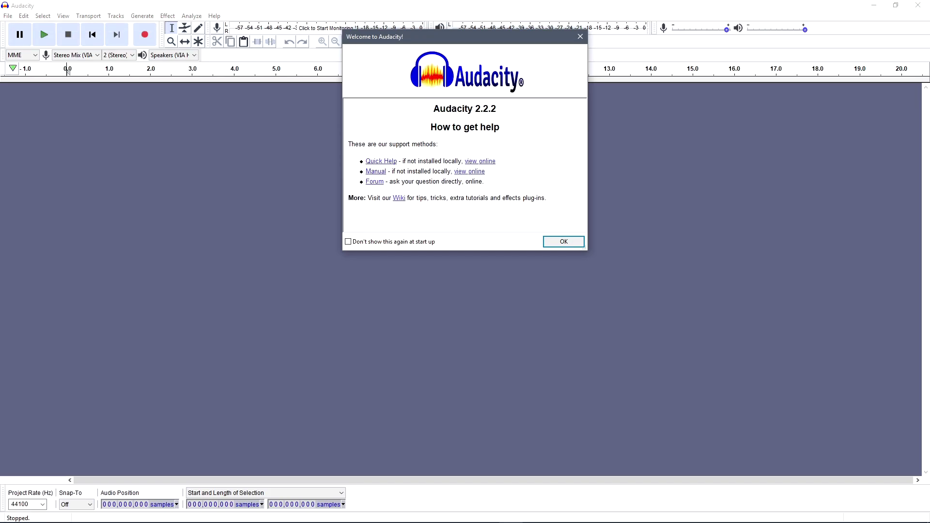
Dismiss the welcome message and open the audio file "11. X4 - BOSS" from the desktop's Tutorial Files folder.
{"action": "key", "text": "Return"}
{"action": "key", "text": "alt+f"}
{"action": "key", "text": "o"}
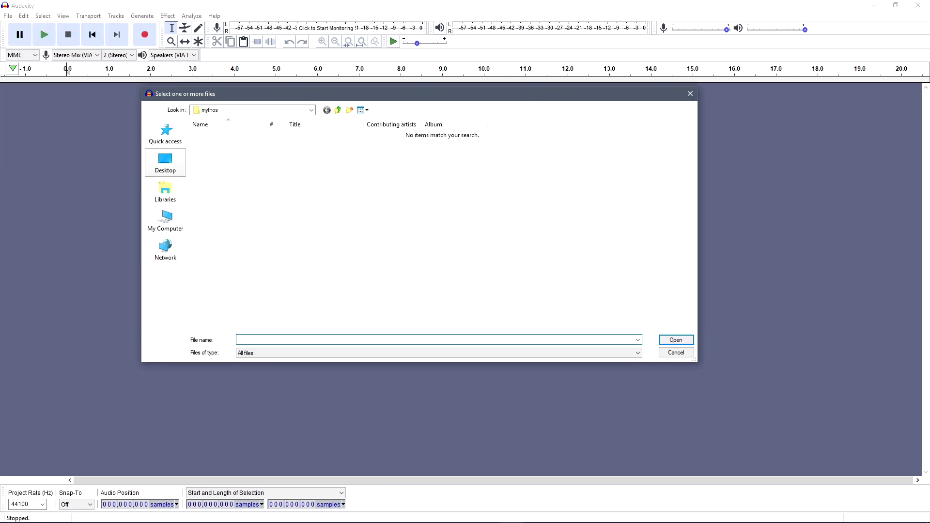
{"action": "double_click", "coordinate": [342, 184]}
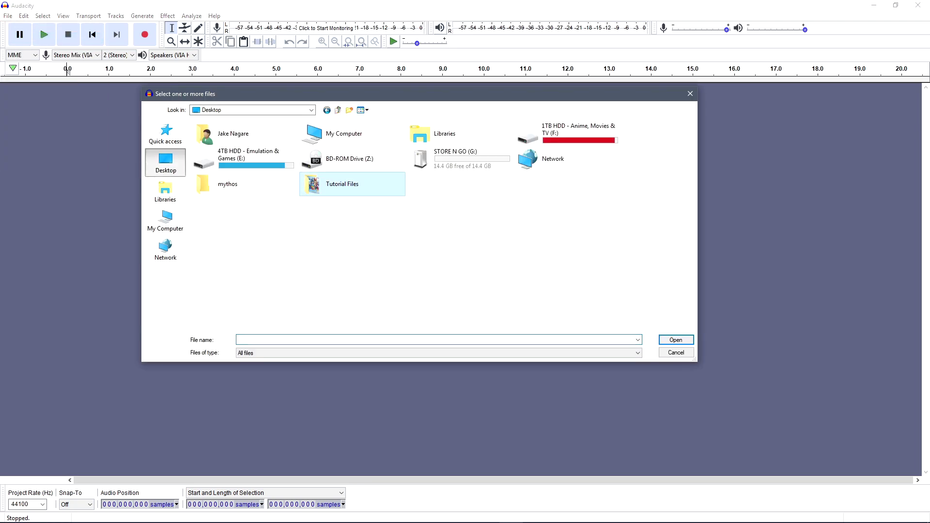
{"action": "key", "text": "Down"}
{"action": "key", "text": "Return"}
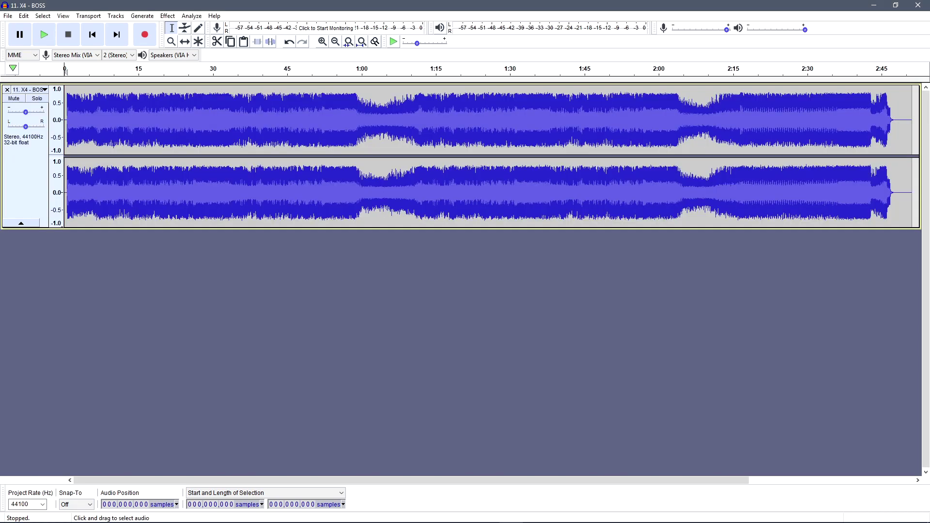
Set the project rate to 48000 Hz.
{"action": "left_click", "coordinate": [76, 120]}
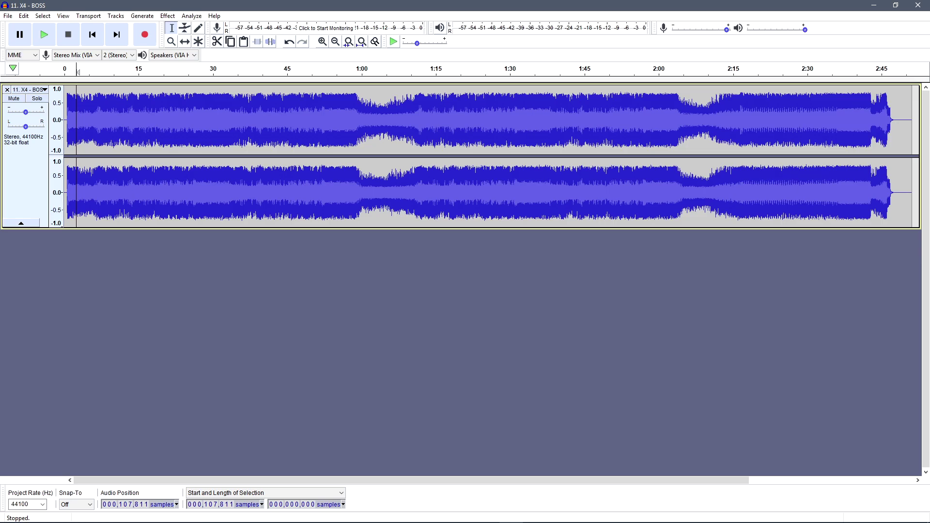
{"action": "left_click", "coordinate": [42, 505]}
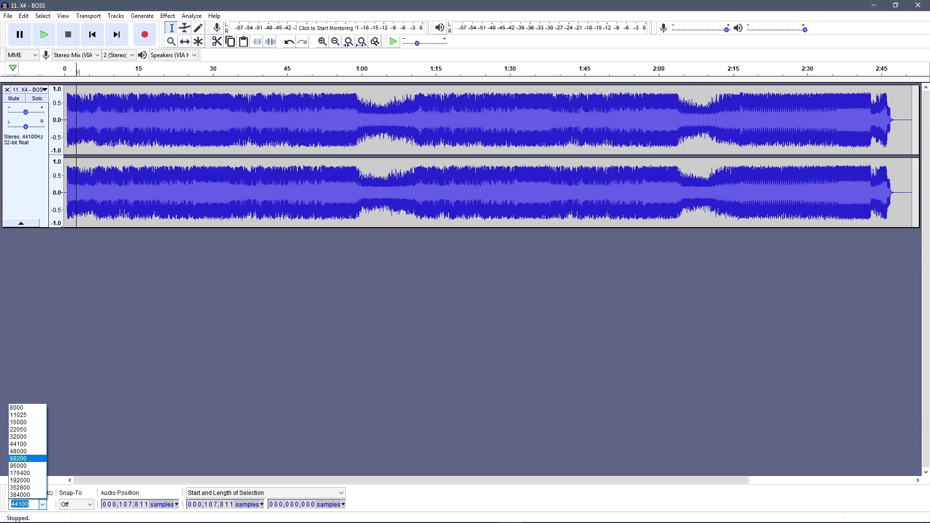
{"action": "left_click", "coordinate": [19, 451]}
{"action": "left_click", "coordinate": [71, 122]}
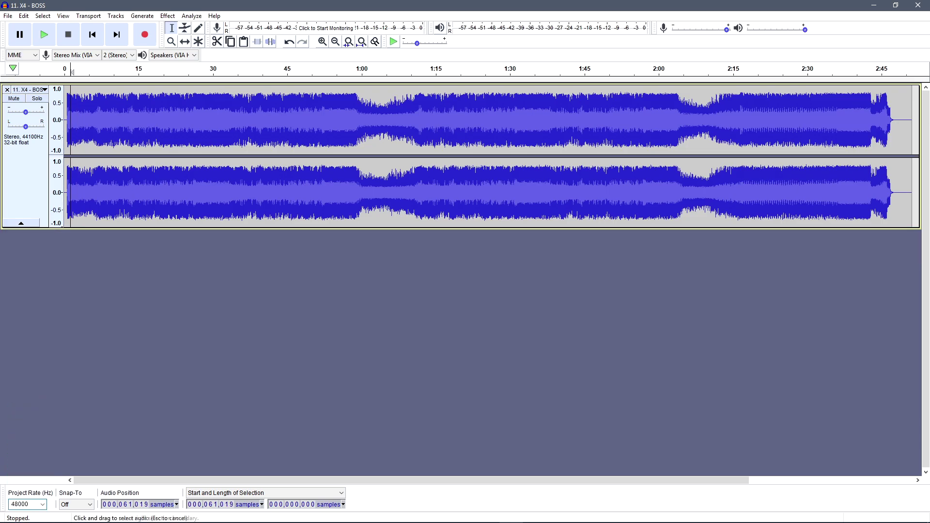
Amplify the entire track to a new peak amplitude of 0.0 dB.
{"action": "key", "text": "ctrl+1"}
{"action": "left_click", "coordinate": [102, 122]}
{"action": "key", "text": "ctrl+a"}
{"action": "left_click", "coordinate": [167, 16]}
{"action": "key", "text": "Return"}
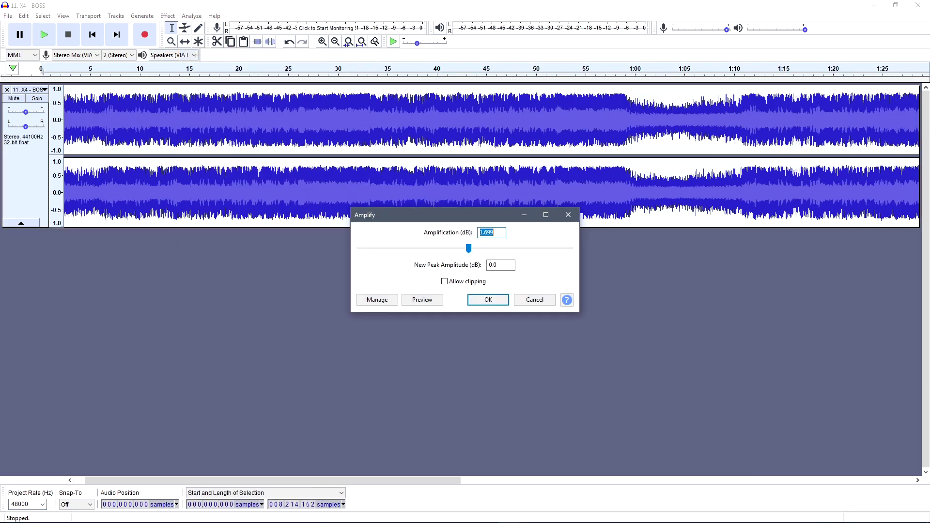
{"action": "key", "text": "Return"}
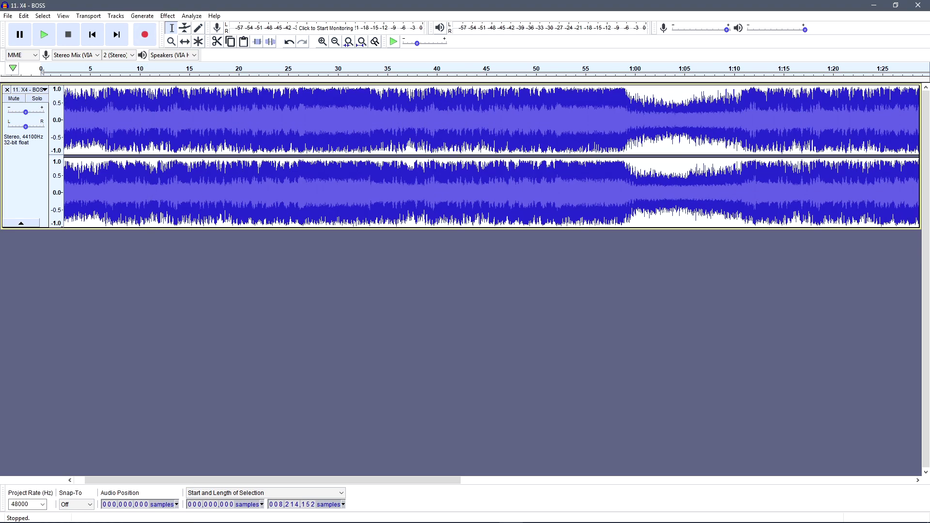
Apply Amplify to the entire track with an amplification of -7.5 dB.
{"action": "key", "text": "alt+c"}
{"action": "key", "text": "Down"}
{"action": "key", "text": "Down"}
{"action": "key", "text": "Down"}
{"action": "key", "text": "Return"}
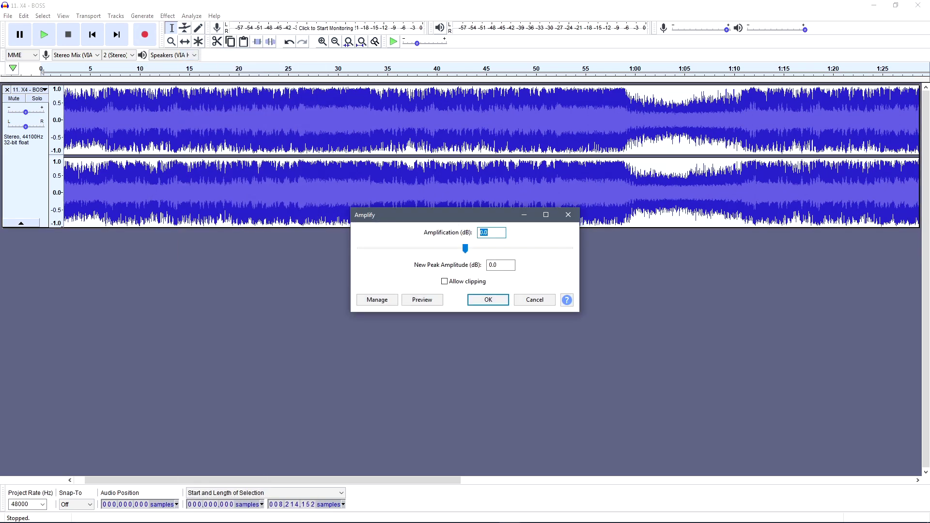
{"action": "type", "text": "-7"}
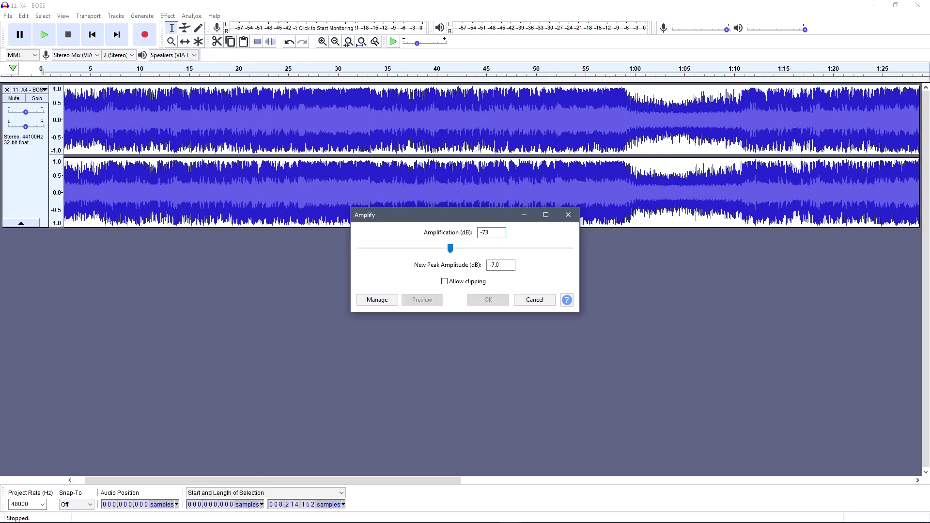
{"action": "type", "text": ".5"}
{"action": "key", "text": "Return"}
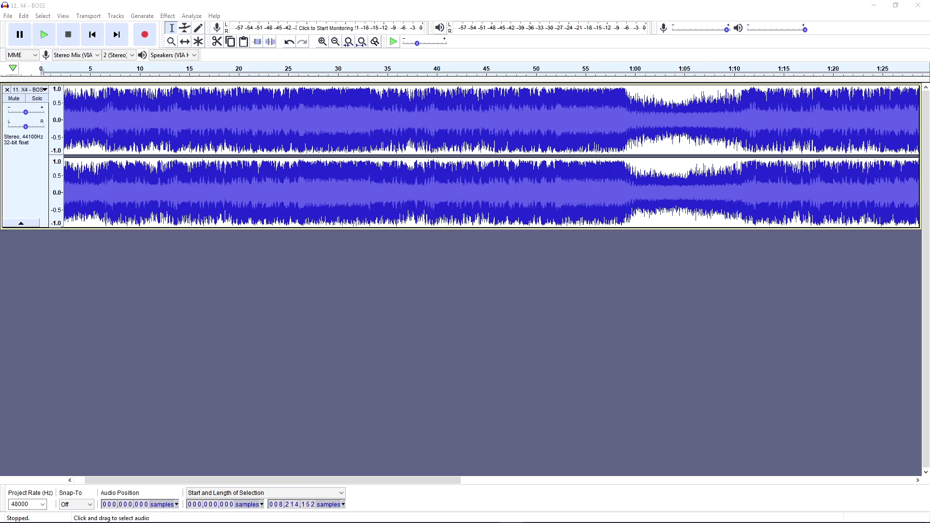
Examine the beginning of the waveform in close detail to locate where the leading silence ends.
{"action": "left_click", "coordinate": [303, 121]}
{"action": "key", "text": "Home"}
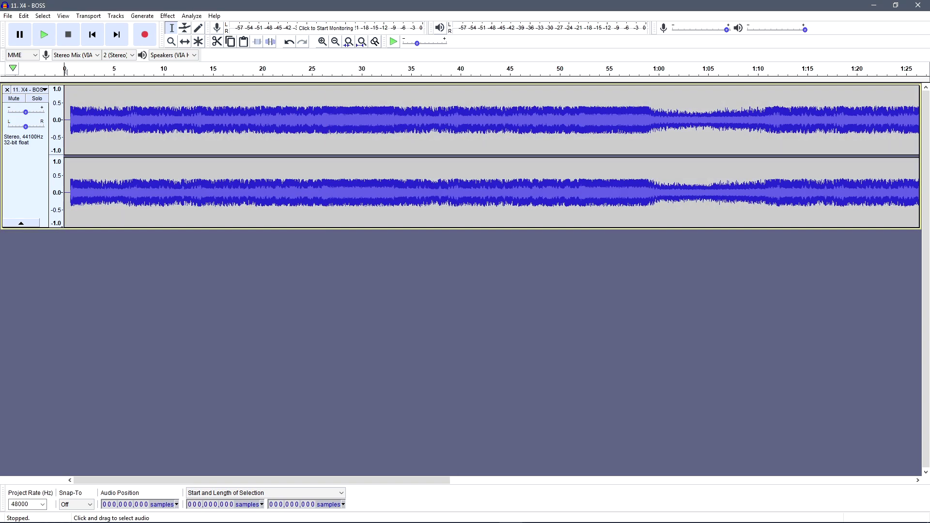
{"action": "left_click", "coordinate": [68, 121]}
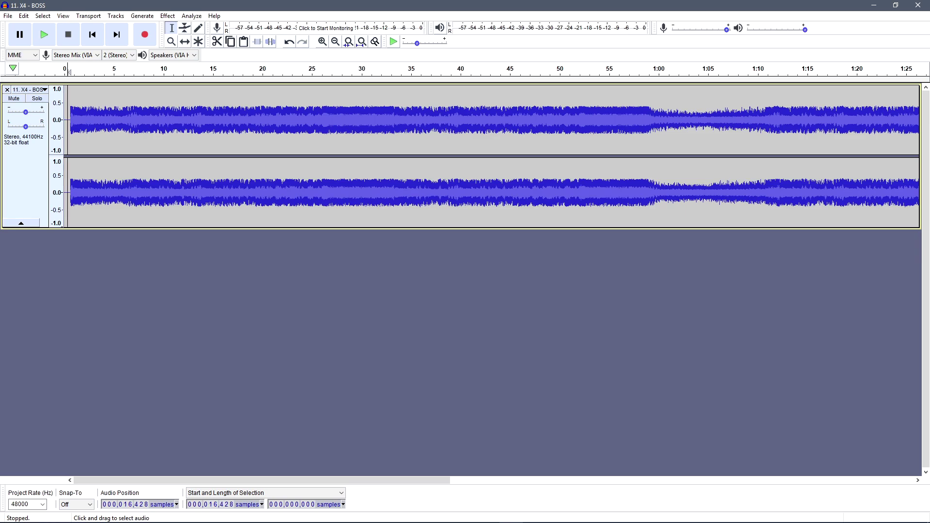
{"action": "scroll", "coordinate": [129, 121], "scroll_direction": "up", "scroll_amount": 3}
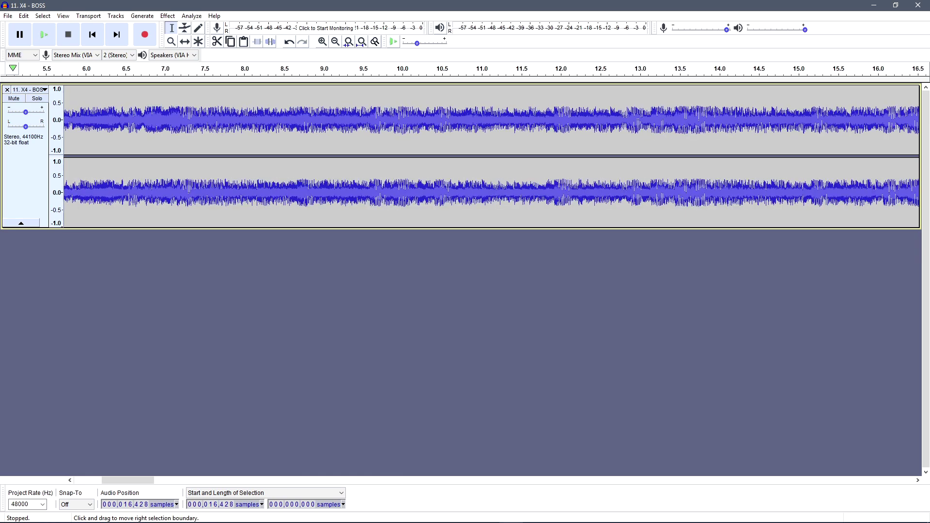
{"action": "key", "text": "ctrl+1"}
{"action": "key", "text": "Home"}
{"action": "left_click", "coordinate": [167, 121]}
{"action": "scroll", "coordinate": [168, 121], "scroll_direction": "up", "scroll_amount": 5}
{"action": "left_click", "coordinate": [258, 121]}
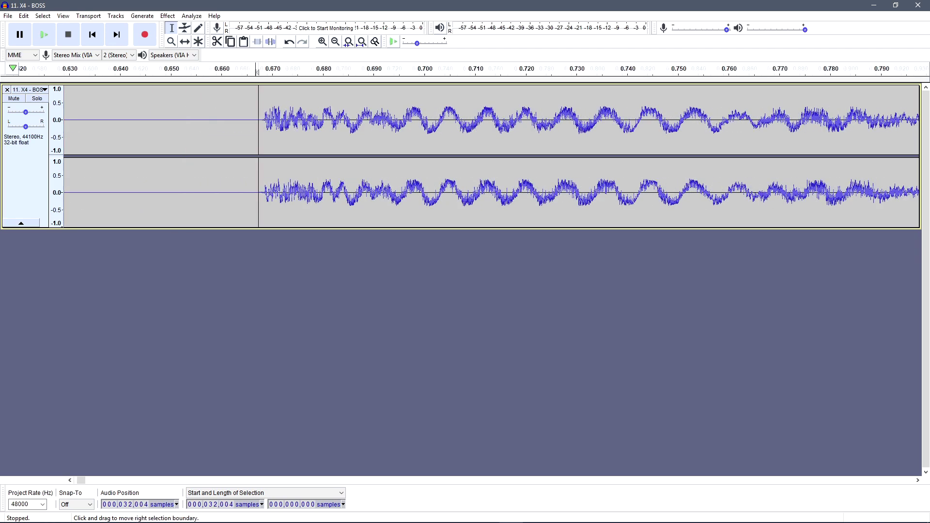
{"action": "scroll", "coordinate": [266, 121], "scroll_direction": "up", "scroll_amount": 1}
{"action": "left_click", "coordinate": [262, 122]}
{"action": "scroll", "coordinate": [266, 121], "scroll_direction": "up", "scroll_amount": 2}
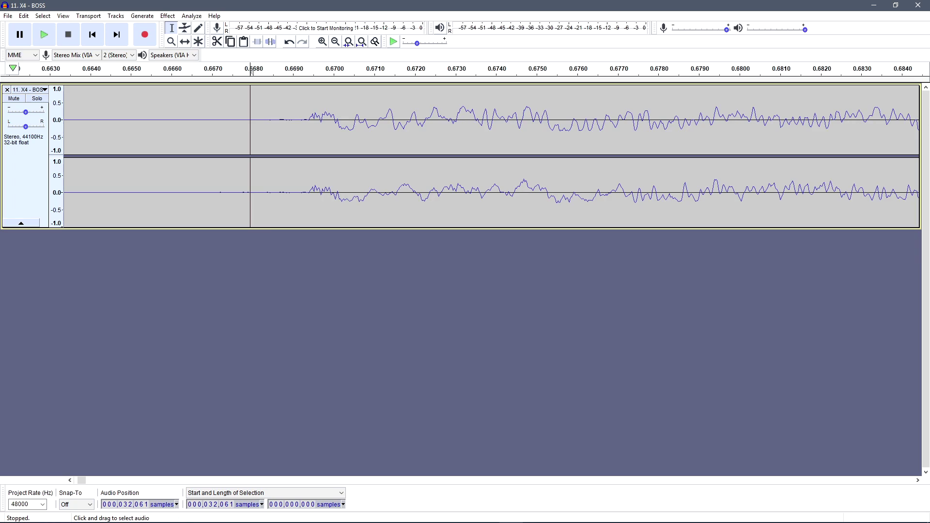
Delete the leading silence from the track's start up to about 0.667 s, just before the music begins.
{"action": "left_click", "coordinate": [219, 122]}
{"action": "scroll", "coordinate": [221, 121], "scroll_direction": "up", "scroll_amount": 2}
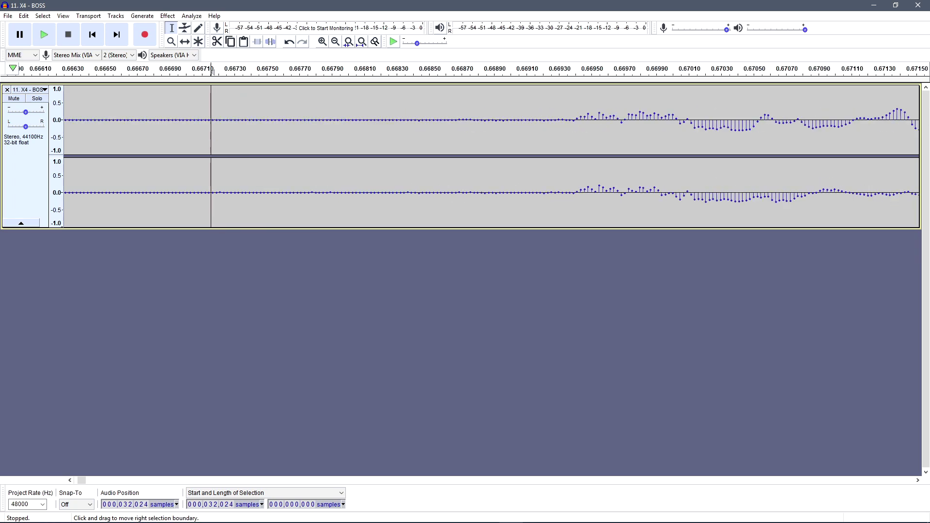
{"action": "left_click_drag", "start_coordinate": [218, 121], "coordinate": [110, 121]}
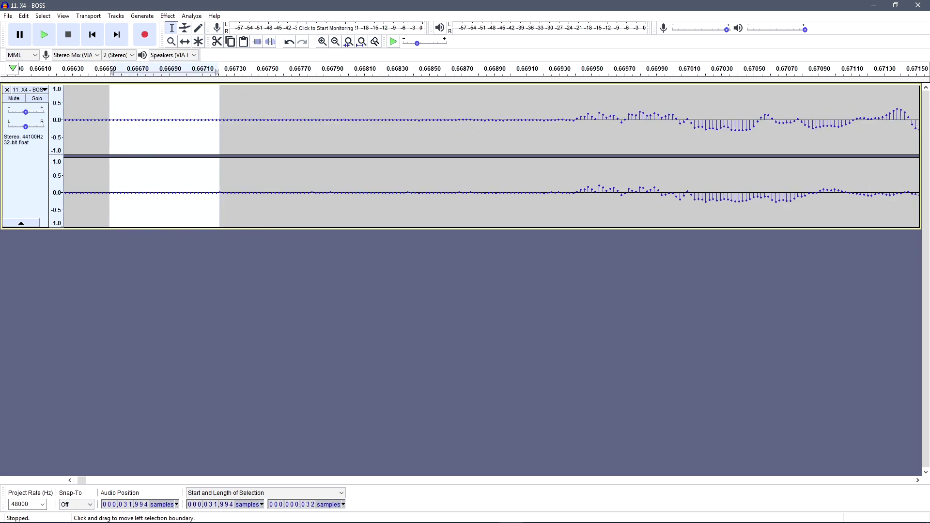
{"action": "left_click", "coordinate": [198, 121]}
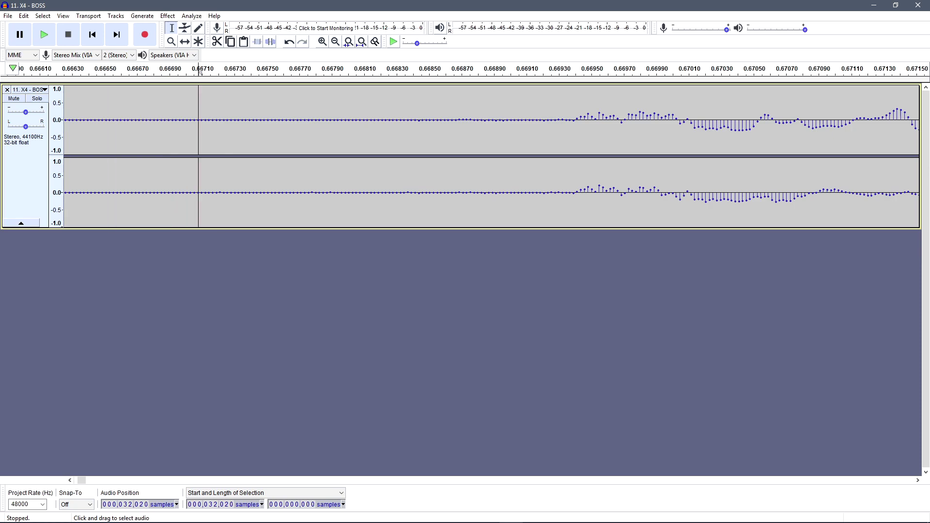
{"action": "left_click_drag", "start_coordinate": [217, 122], "coordinate": [167, 121]}
{"action": "key", "text": "shift+Home"}
{"action": "key", "text": "Delete"}
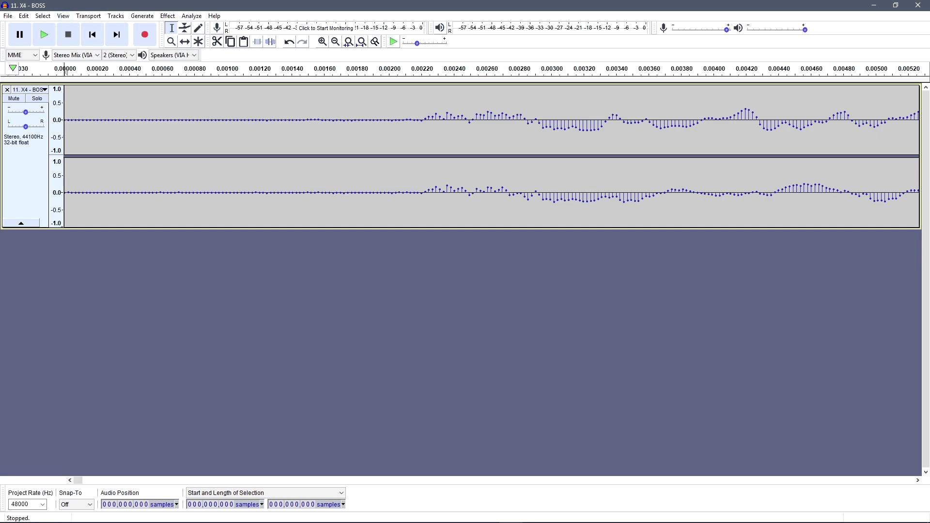
Restore the normal zoom level and play the trimmed track from its beginning for about seven seconds.
{"action": "left_click", "coordinate": [63, 15]}
{"action": "mouse_move", "coordinate": [78, 27]}
{"action": "left_click", "coordinate": [185, 39]}
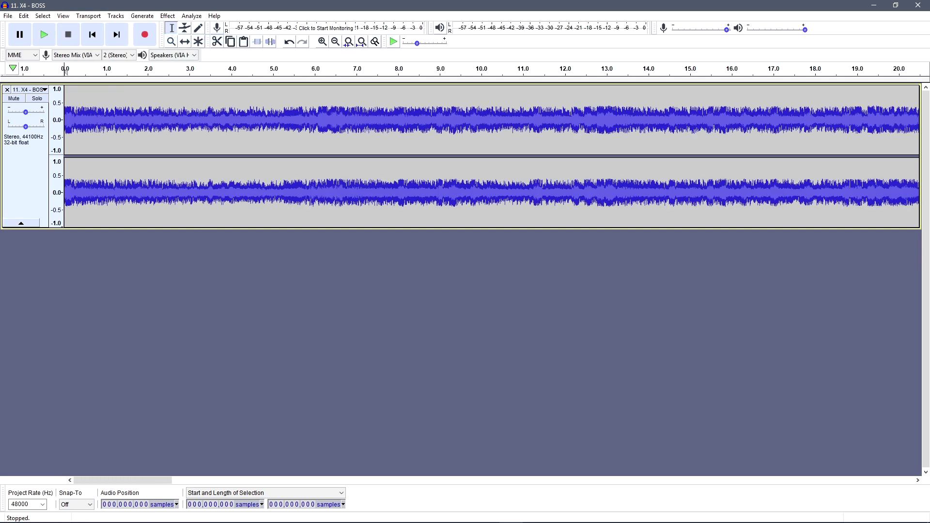
{"action": "left_click", "coordinate": [99, 122]}
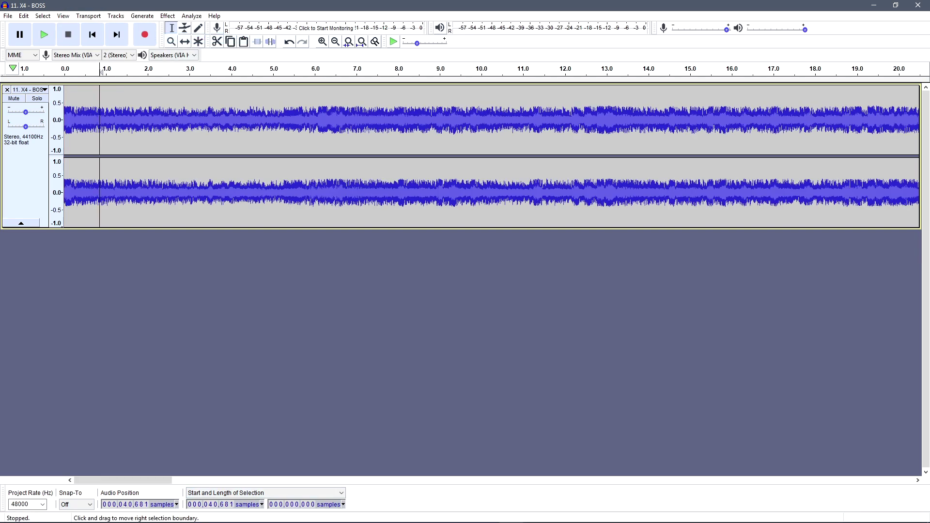
{"action": "left_click", "coordinate": [65, 70]}
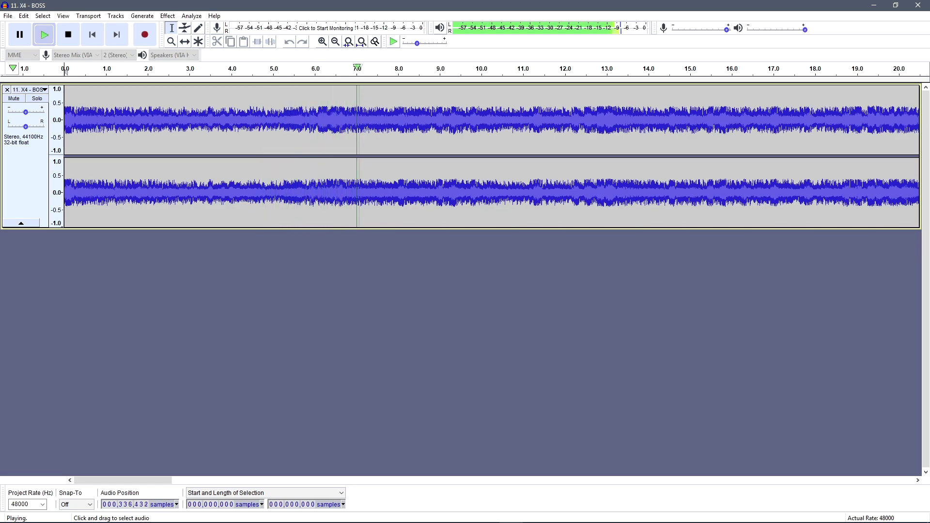
{"action": "key", "text": "space"}
Audition the music repeatedly from about 6.2 s, where the waveform becomes louder.
{"action": "left_click", "coordinate": [322, 120]}
{"action": "key", "text": "space"}
{"action": "key", "text": "space"}
{"action": "key", "text": "space"}
{"action": "key", "text": "space"}
{"action": "key", "text": "space"}
{"action": "key", "text": "space"}
{"action": "key", "text": "space"}
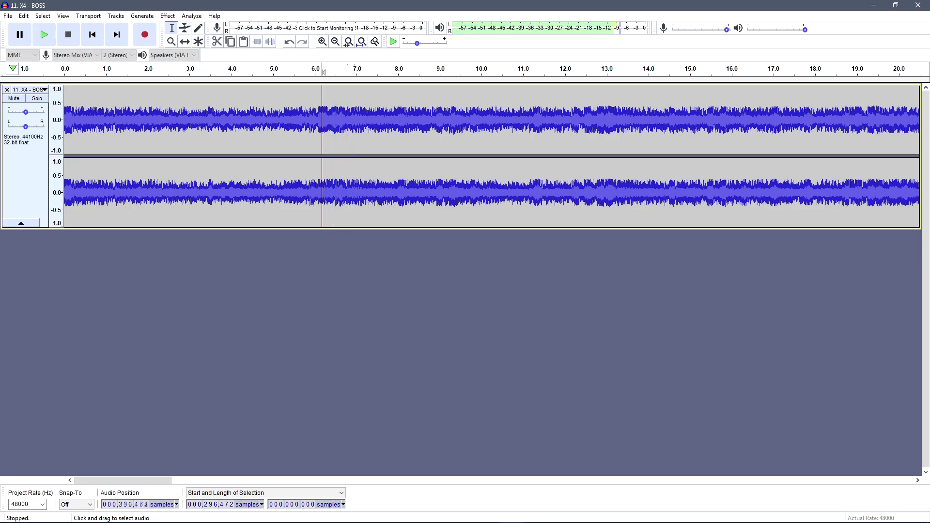
{"action": "left_click", "coordinate": [324, 71]}
{"action": "left_click", "coordinate": [324, 70]}
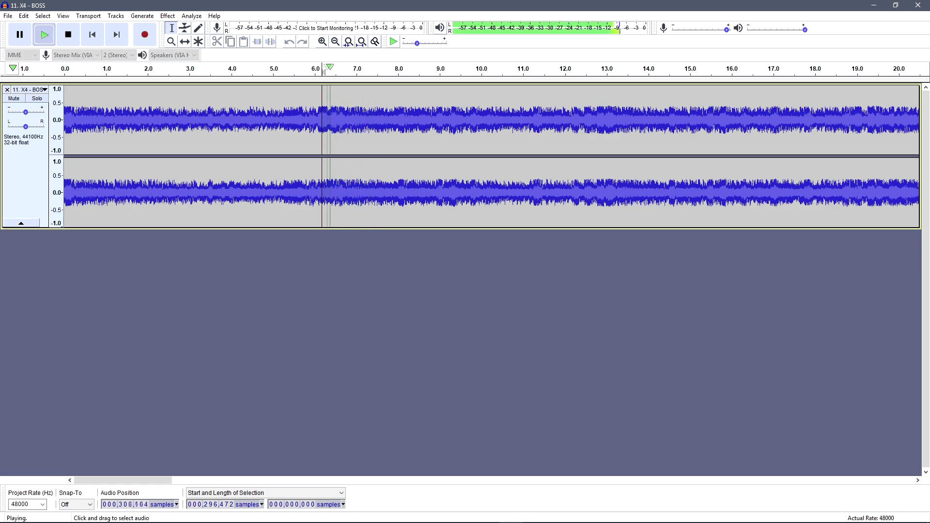
{"action": "key", "text": "space"}
Check the passage around 6.5 s more closely and play the track from about 6.3 s.
{"action": "left_click", "coordinate": [338, 120]}
{"action": "scroll", "coordinate": [326, 119], "scroll_direction": "up", "scroll_amount": 2}
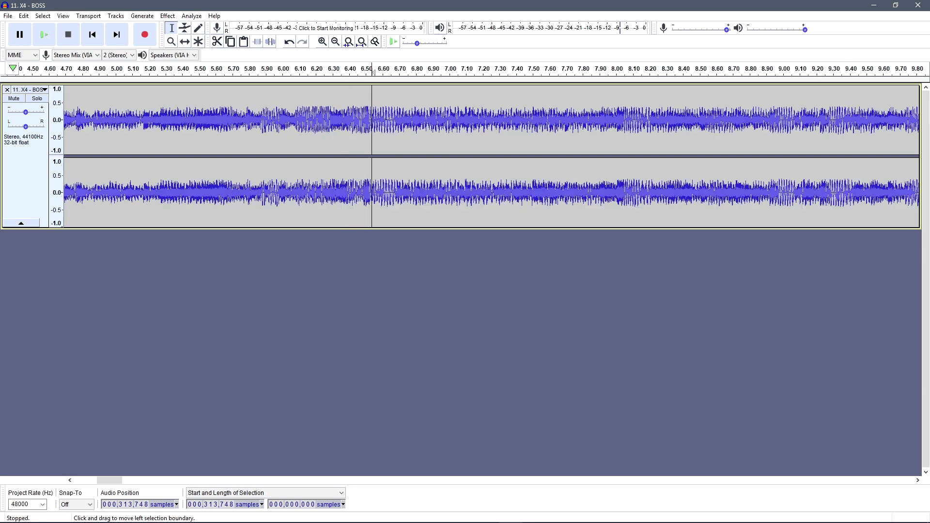
{"action": "left_click", "coordinate": [336, 122]}
{"action": "key", "text": "space"}
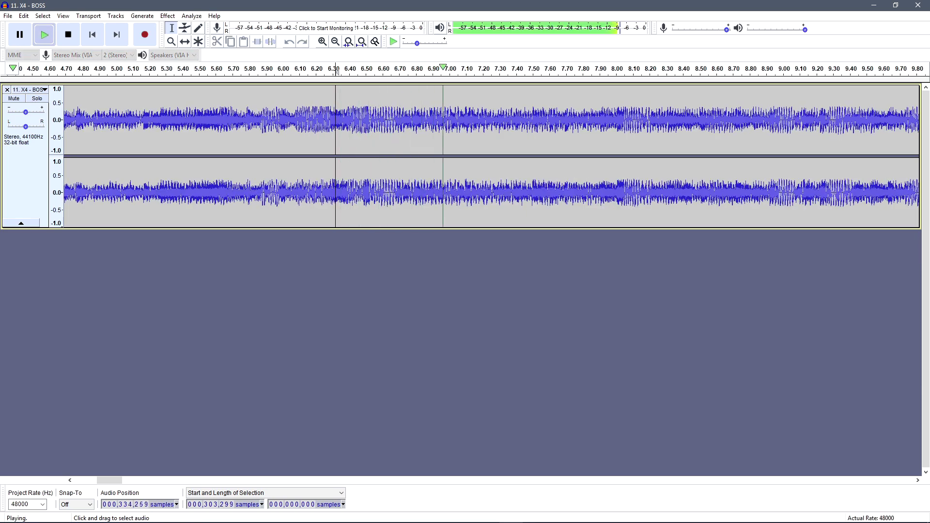
{"action": "key", "text": "space"}
Place the cursor near 6.48 s, nudge it forward to sample 312494, and play the music briefly from there.
{"action": "left_click", "coordinate": [363, 122]}
{"action": "key", "text": "Right"}
{"action": "key", "text": "Right"}
{"action": "key", "text": "Right"}
{"action": "key", "text": "Right"}
{"action": "key", "text": "Right"}
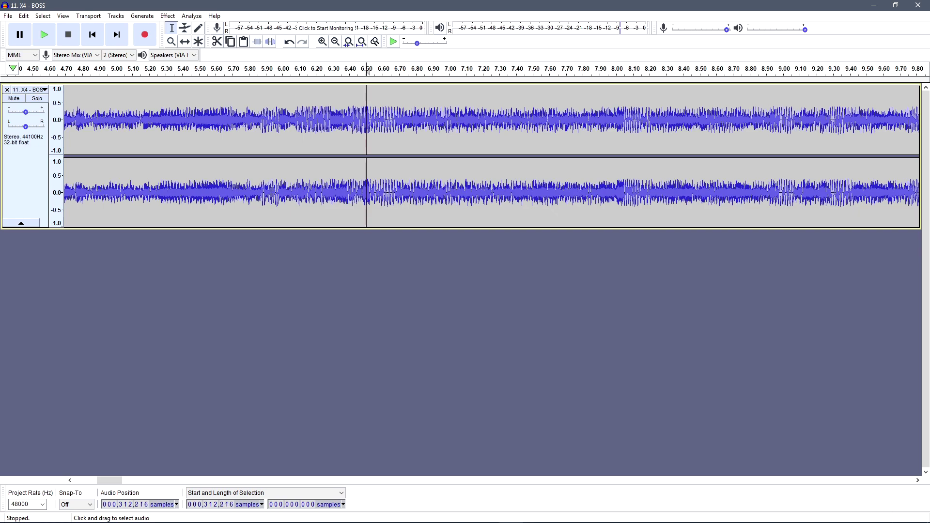
{"action": "key", "text": "space"}
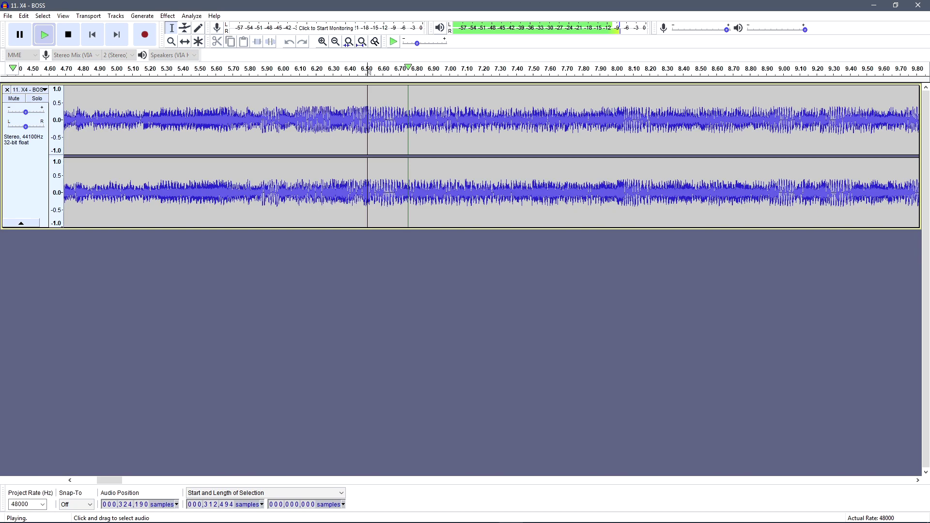
{"action": "key", "text": "space"}
Audition the music repeatedly from about 6.16 s to hear the lead-in to the transition.
{"action": "left_click", "coordinate": [310, 120]}
{"action": "key", "text": "space"}
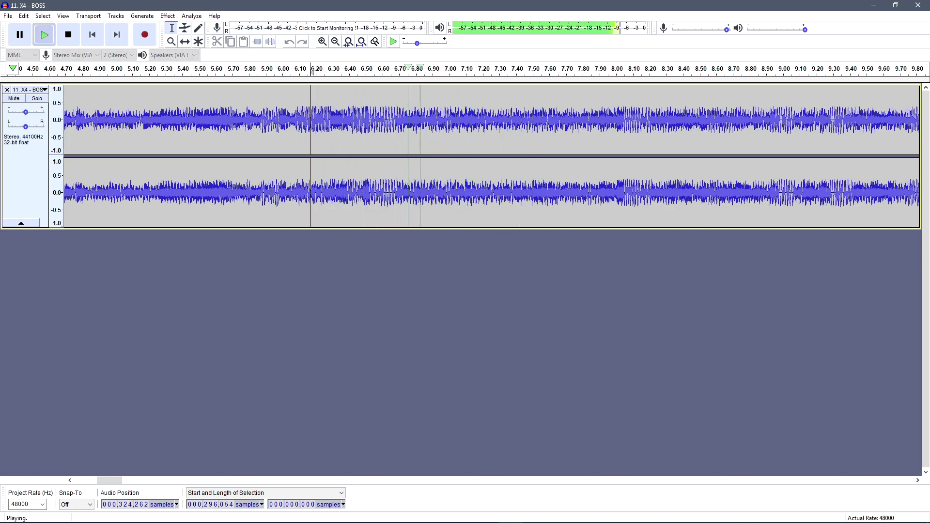
{"action": "key", "text": "space"}
{"action": "key", "text": "space"}
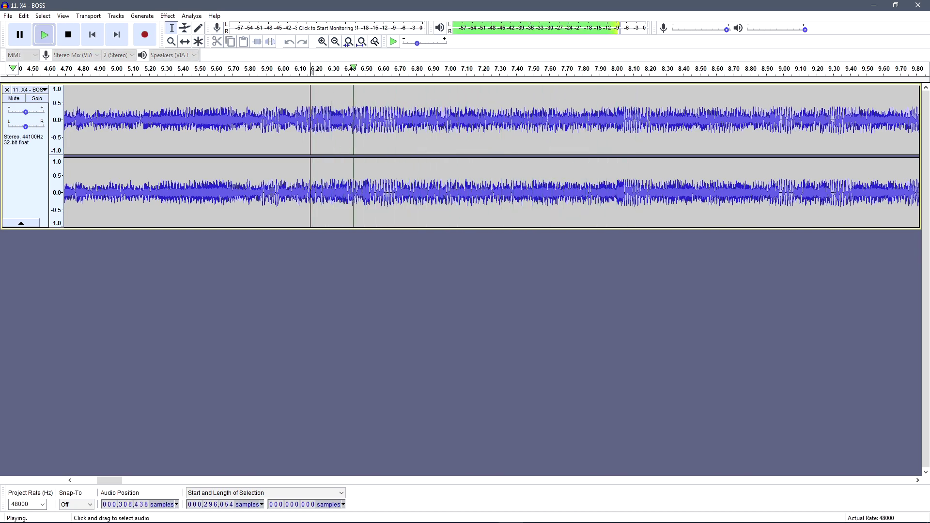
{"action": "key", "text": "space"}
{"action": "key", "text": "space"}
{"action": "key", "text": "space"}
{"action": "key", "text": "space"}
{"action": "key", "text": "space"}
Place the cursor just before 6.5 s, nudge it back to sample 311240, and play from there.
{"action": "left_click", "coordinate": [364, 119]}
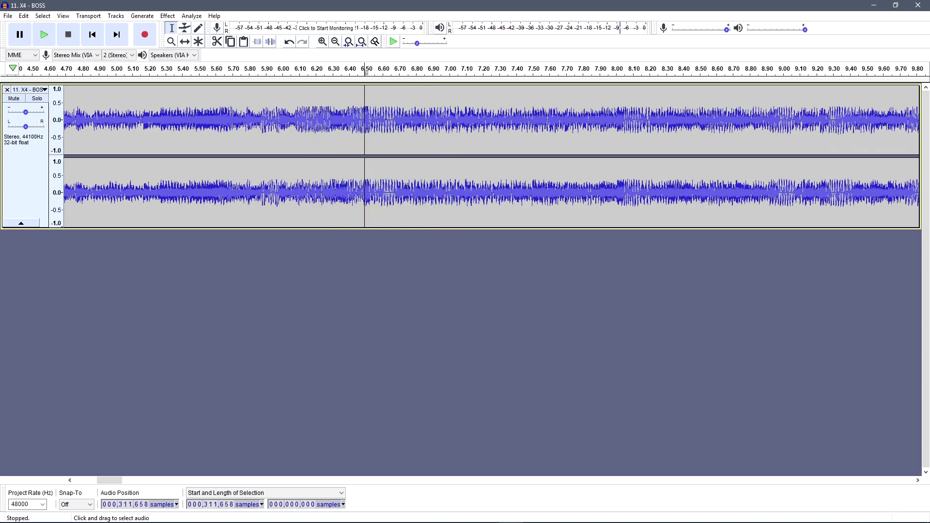
{"action": "key", "text": "Left"}
{"action": "key", "text": "Left"}
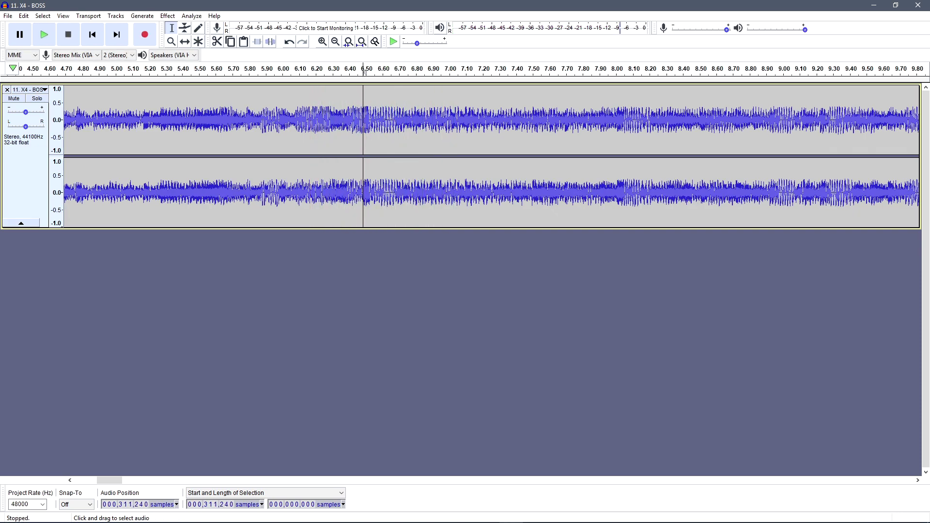
{"action": "key", "text": "space"}
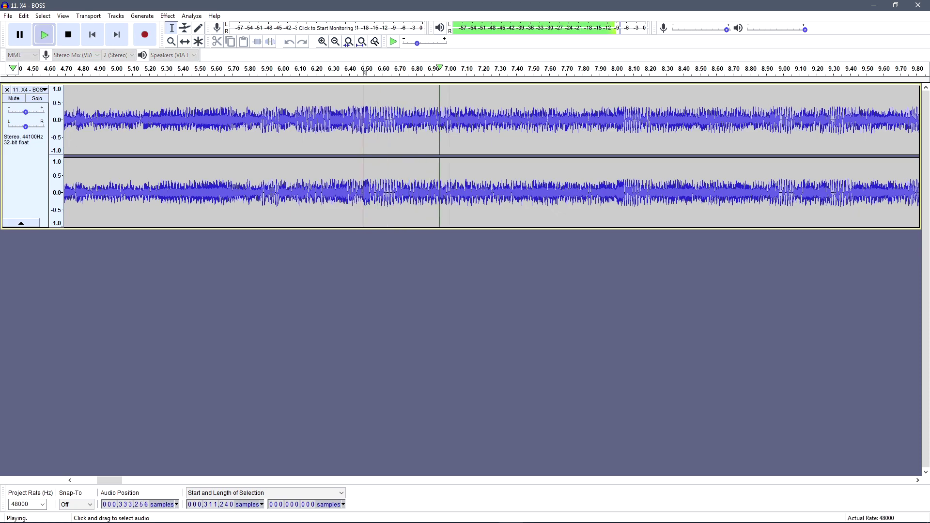
{"action": "key", "text": "space"}
Fine-tune the cursor to sample 311380 and play from that point for about 1.3 seconds.
{"action": "key", "text": "Left"}
{"action": "key", "text": "Left"}
{"action": "key", "text": "Left"}
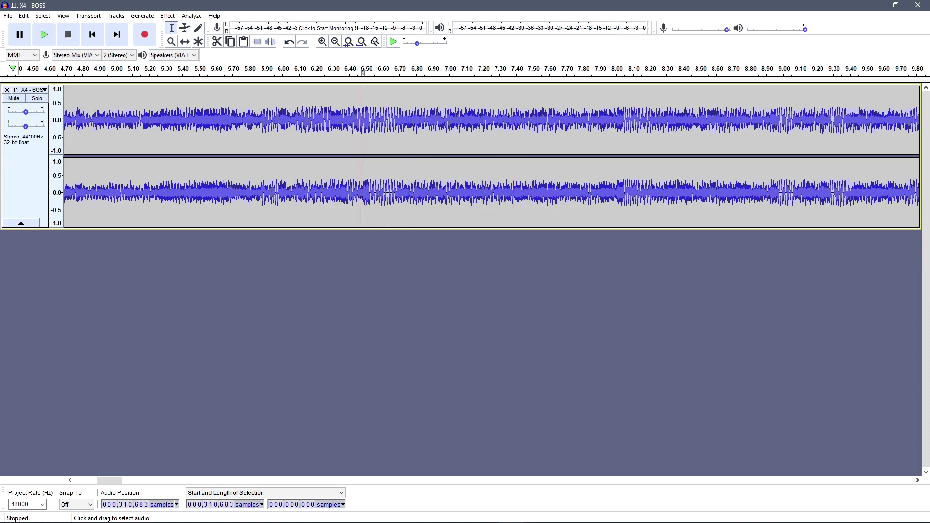
{"action": "key", "text": "Left"}
{"action": "key", "text": "Right"}
{"action": "key", "text": "Right"}
{"action": "key", "text": "Right"}
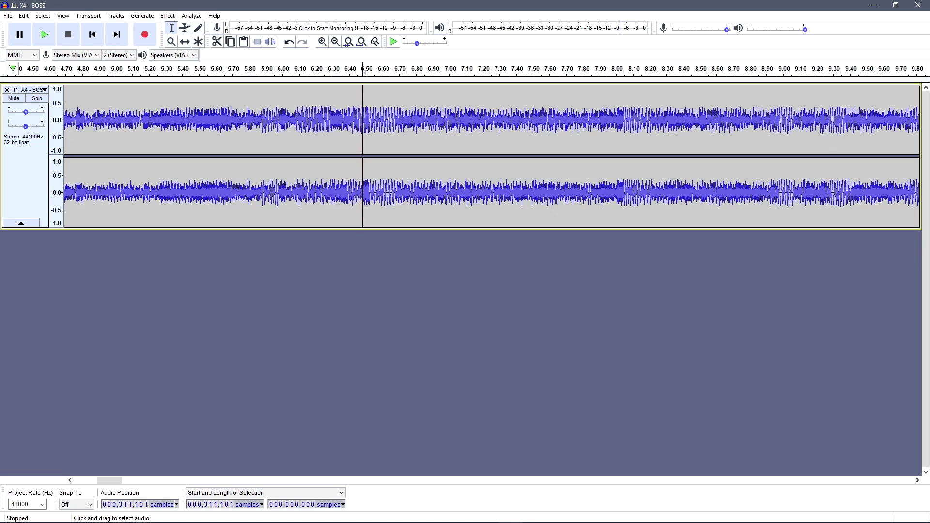
{"action": "key", "text": "Right"}
{"action": "key", "text": "space"}
{"action": "key", "text": "space"}
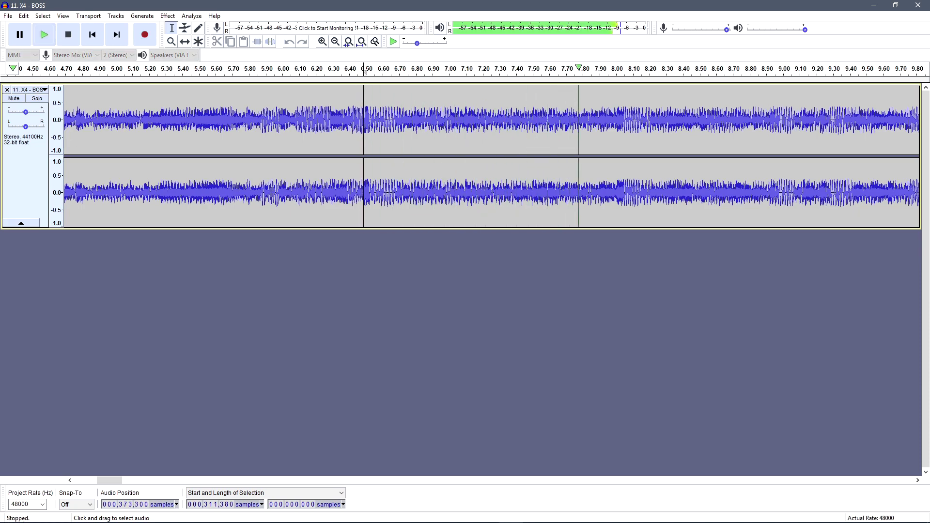
Switch to Notepad++, note the cursor's sample position 311380, and return to Audacity.
{"action": "left_click", "coordinate": [297, 513]}
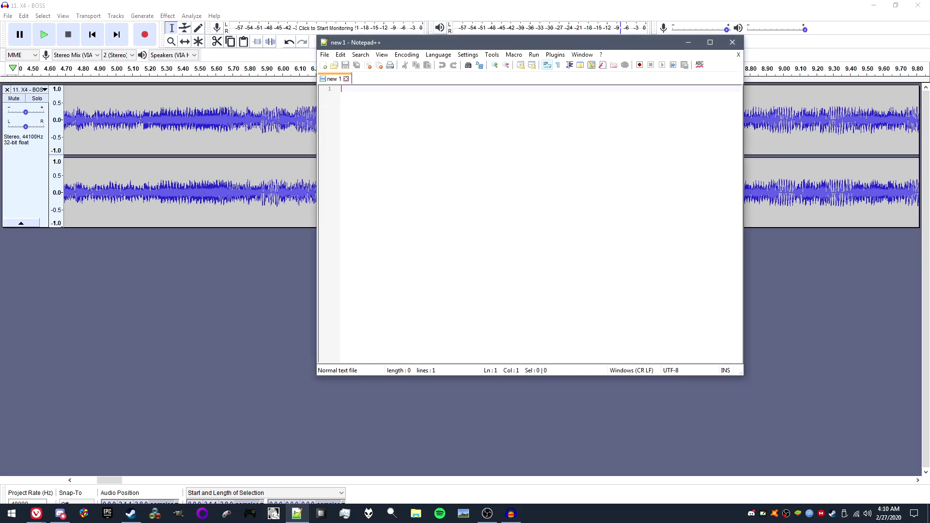
{"action": "type", "text": "311380"}
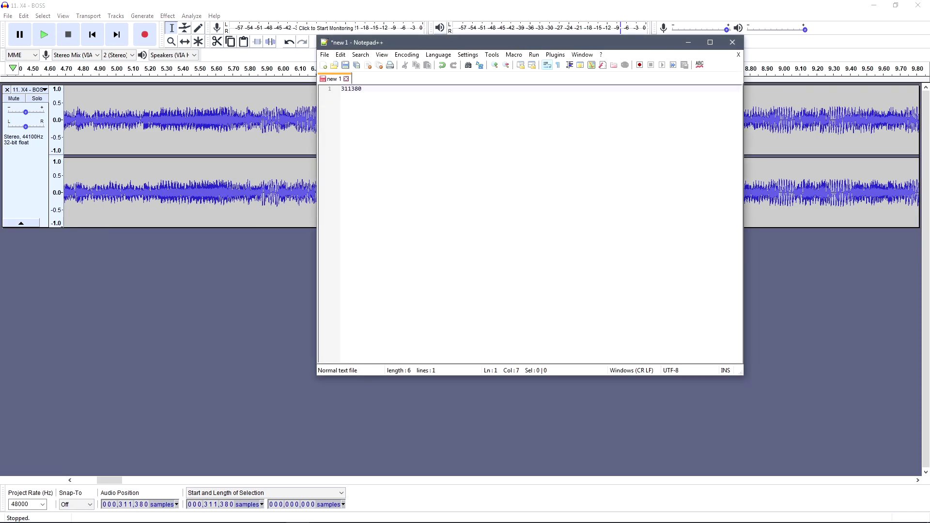
{"action": "key", "text": "alt+Tab"}
Look over the longer waveform and play from about 52 s and about 1:08 to locate where the passage repeats.
{"action": "scroll", "coordinate": [347, 156], "scroll_direction": "down", "scroll_amount": 4}
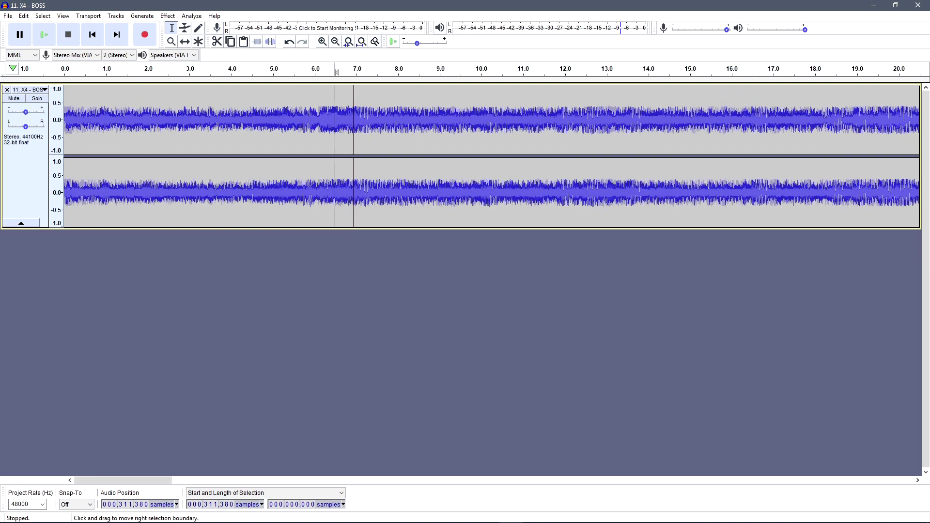
{"action": "left_click", "coordinate": [604, 120]}
{"action": "key", "text": "space"}
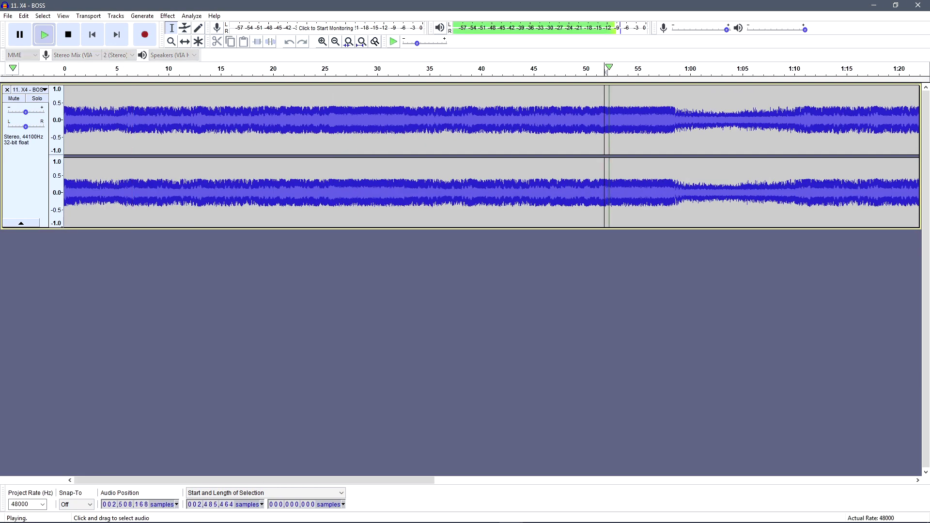
{"action": "key", "text": "space"}
{"action": "left_click", "coordinate": [777, 120]}
{"action": "key", "text": "space"}
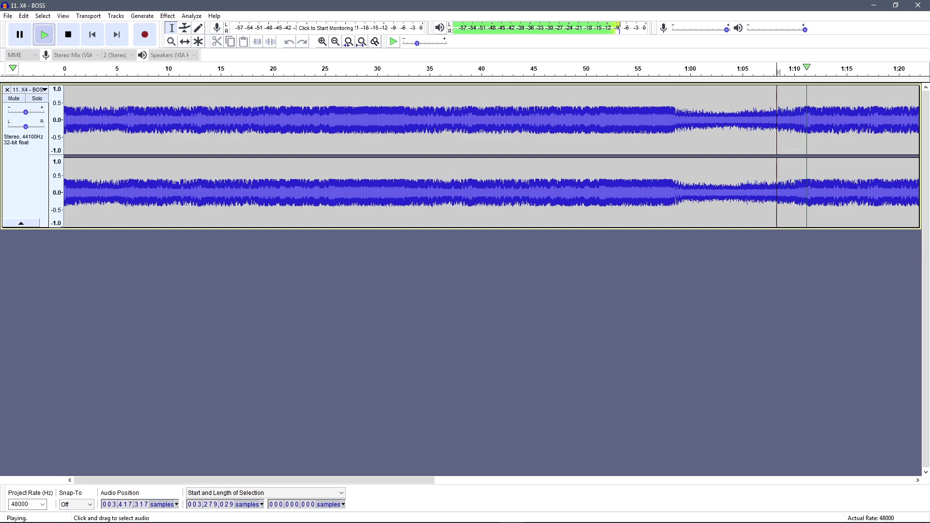
{"action": "key", "text": "space"}
Place the cursor near 1:10.4, where the waveform becomes louder, restore normal zoom, and audition the music repeatedly from there.
{"action": "left_click", "coordinate": [799, 145]}
{"action": "scroll", "coordinate": [799, 144], "scroll_direction": "up", "scroll_amount": 1}
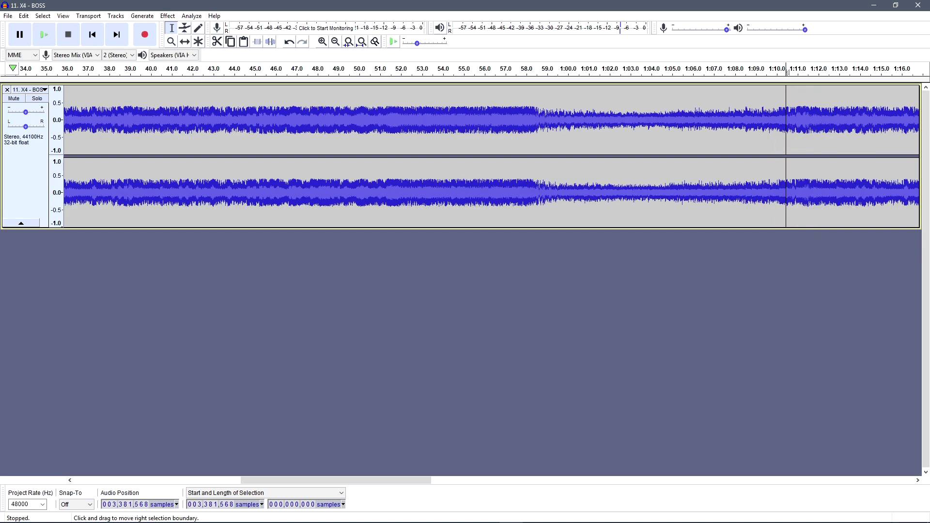
{"action": "left_click", "coordinate": [63, 16]}
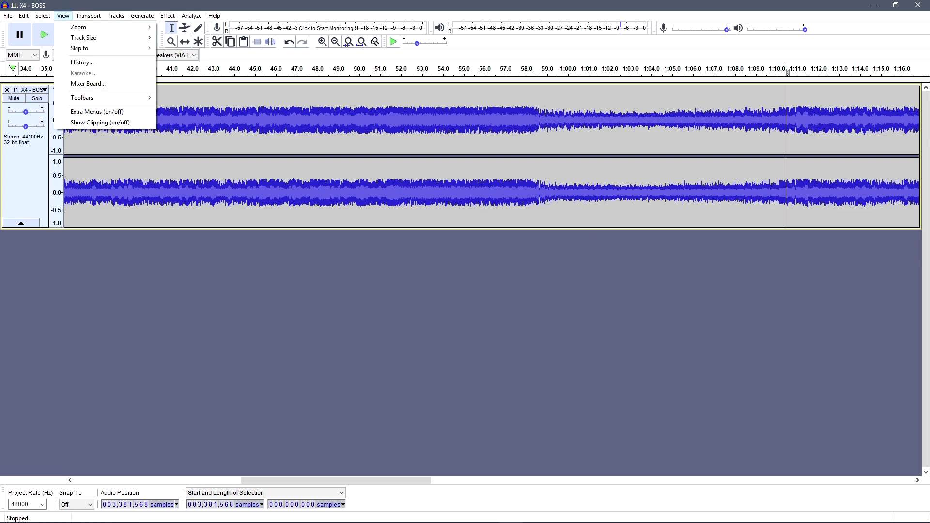
{"action": "mouse_move", "coordinate": [104, 27]}
{"action": "key", "text": "Up"}
{"action": "key", "text": "Return"}
{"action": "key", "text": "space"}
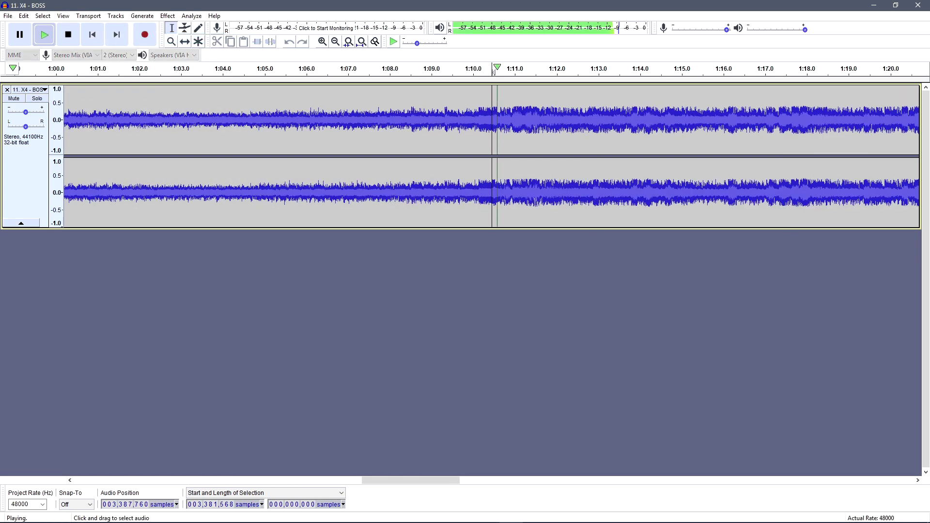
{"action": "key", "text": "space"}
{"action": "key", "text": "space"}
{"action": "key", "text": "space"}
{"action": "key", "text": "space"}
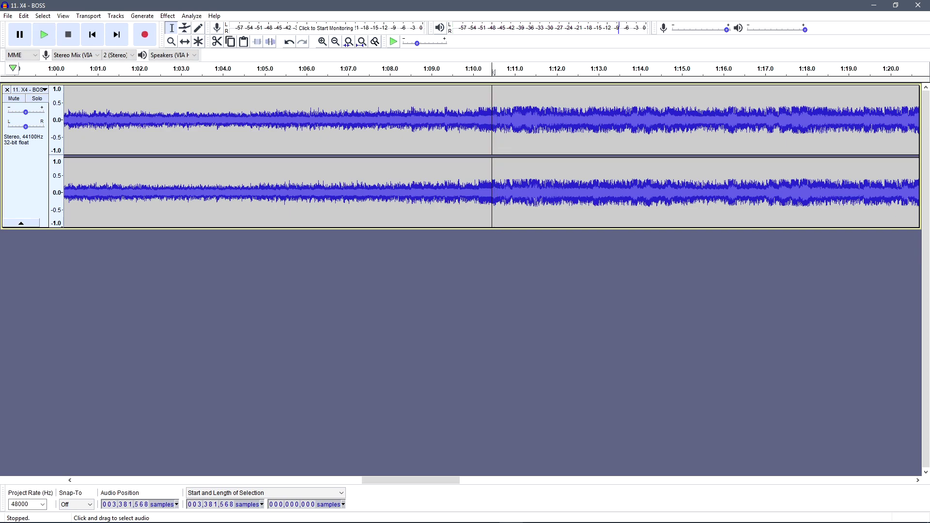
{"action": "key", "text": "space"}
Move the cursor to about 1:11.3, examine the repeated passage more closely, and audition it several times.
{"action": "left_click", "coordinate": [527, 145]}
{"action": "key", "text": "ctrl+1"}
{"action": "key", "text": "ctrl+1"}
{"action": "key", "text": "space"}
{"action": "key", "text": "space"}
{"action": "key", "text": "space"}
{"action": "key", "text": "space"}
Place the cursor at sample 3424897, just after 1:11.3, and play from there.
{"action": "left_click", "coordinate": [532, 145]}
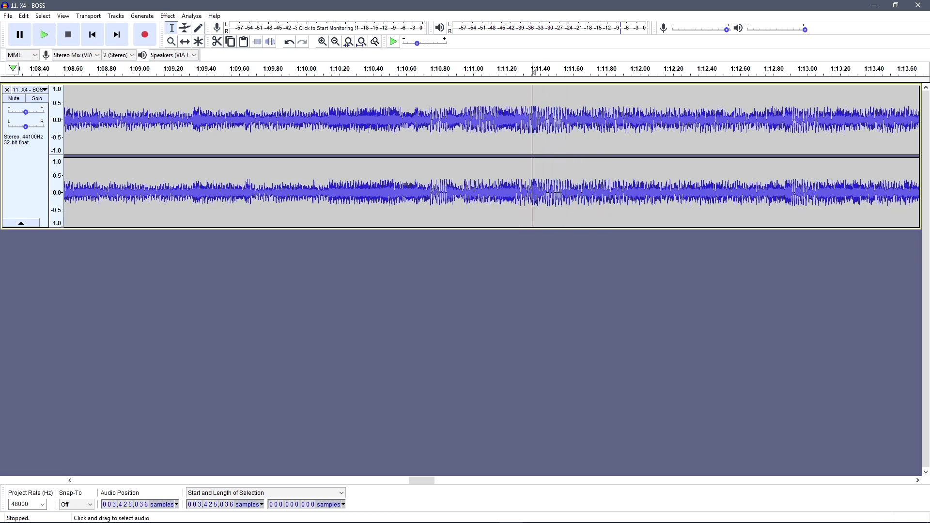
{"action": "key", "text": "Left"}
{"action": "key", "text": "space"}
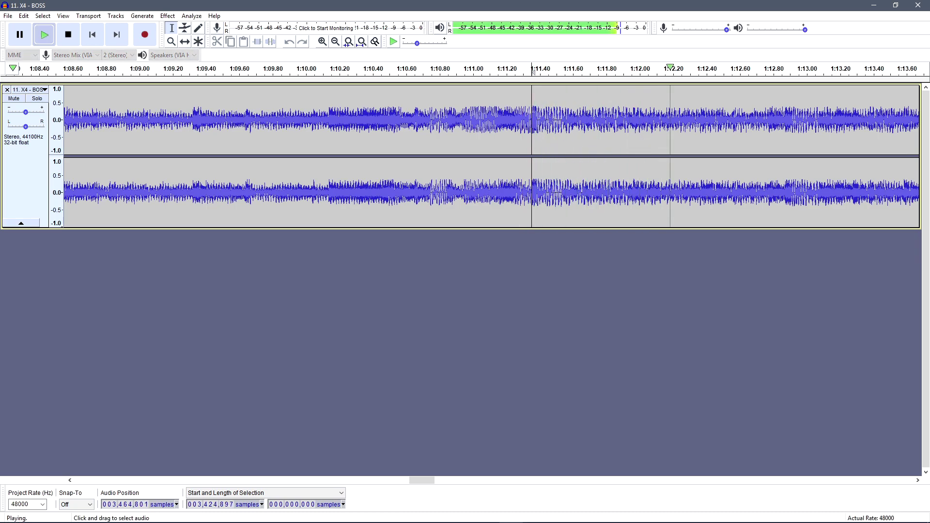
{"action": "key", "text": "space"}
Add 3424897 as a second line in the Notepad++ note and copy the first value, 311380.
{"action": "left_click", "coordinate": [297, 513]}
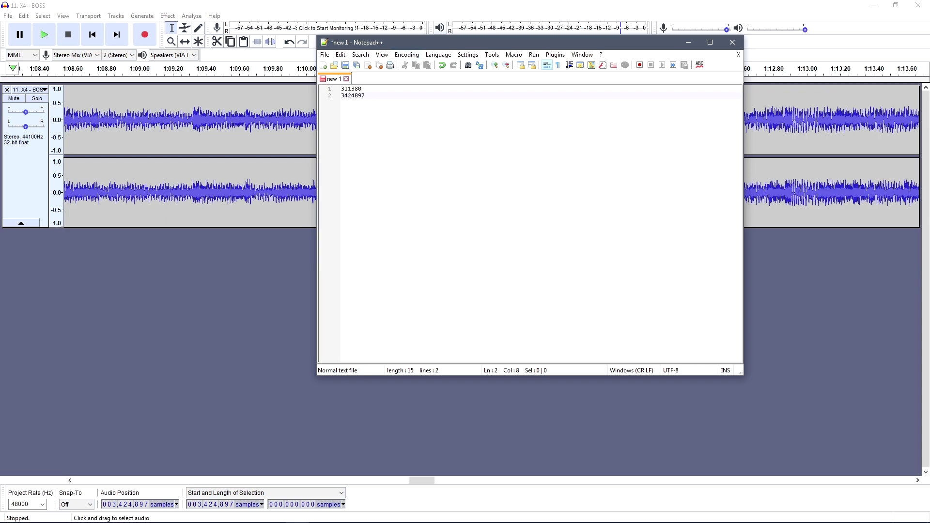
{"action": "key", "text": "Up"}
{"action": "key", "text": "shift+Home"}
{"action": "key", "text": "ctrl+c"}
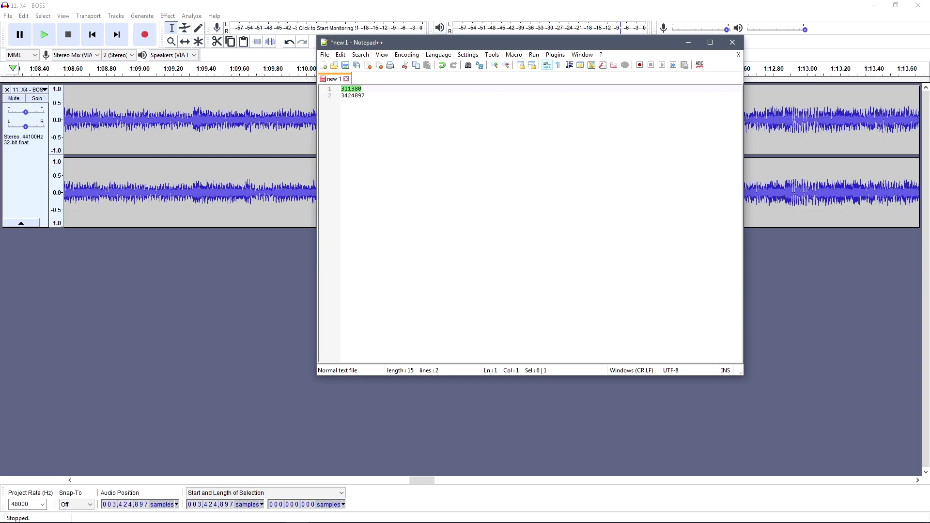
Set Audacity's selection start to 311380 samples and play the music from that point.
{"action": "left_click", "coordinate": [200, 505]}
{"action": "type", "text": "0,311"}
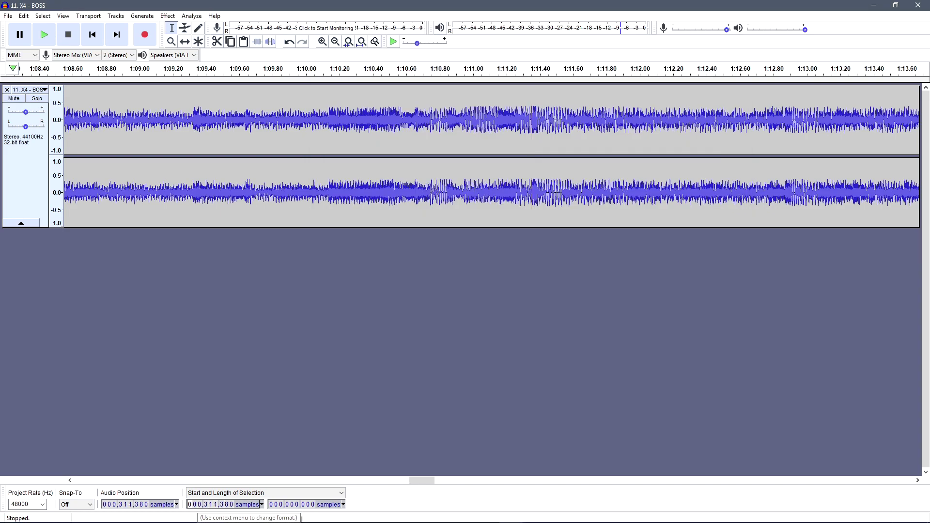
{"action": "left_click", "coordinate": [297, 514]}
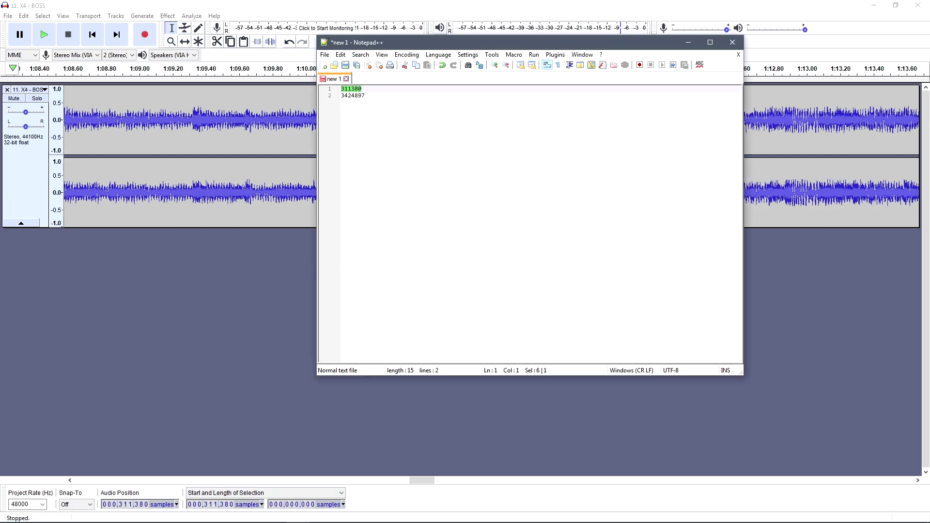
{"action": "left_click", "coordinate": [44, 35]}
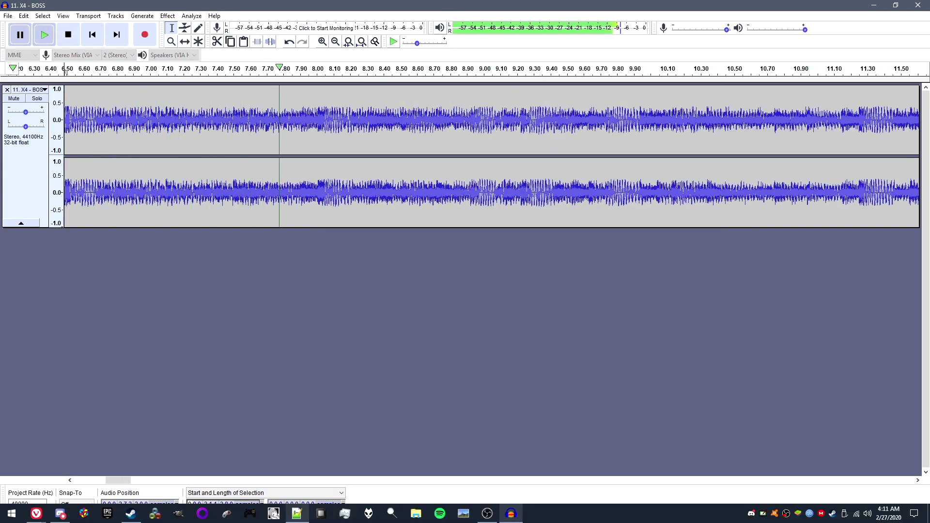
Set the selection start to 3424897 samples, checking the value against the note, and stop playback.
{"action": "left_click", "coordinate": [298, 514]}
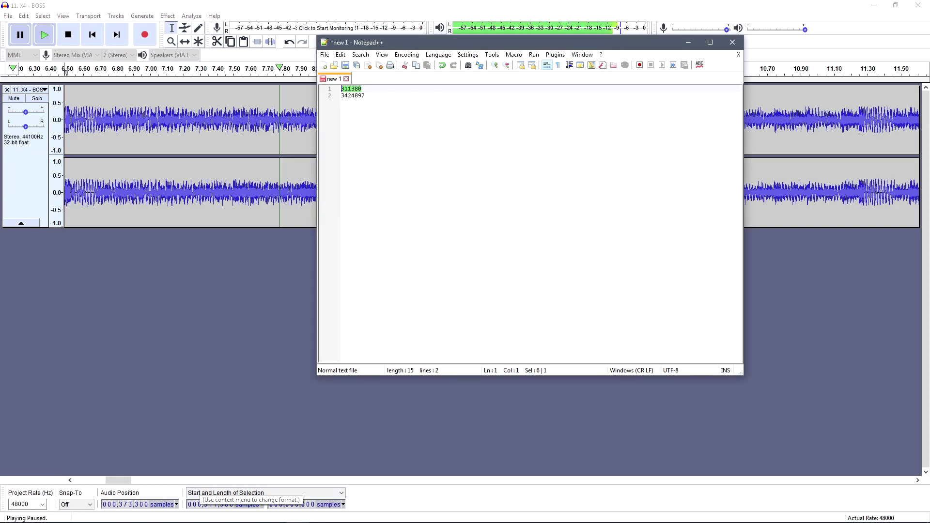
{"action": "left_click", "coordinate": [199, 505]}
{"action": "type", "text": "342"}
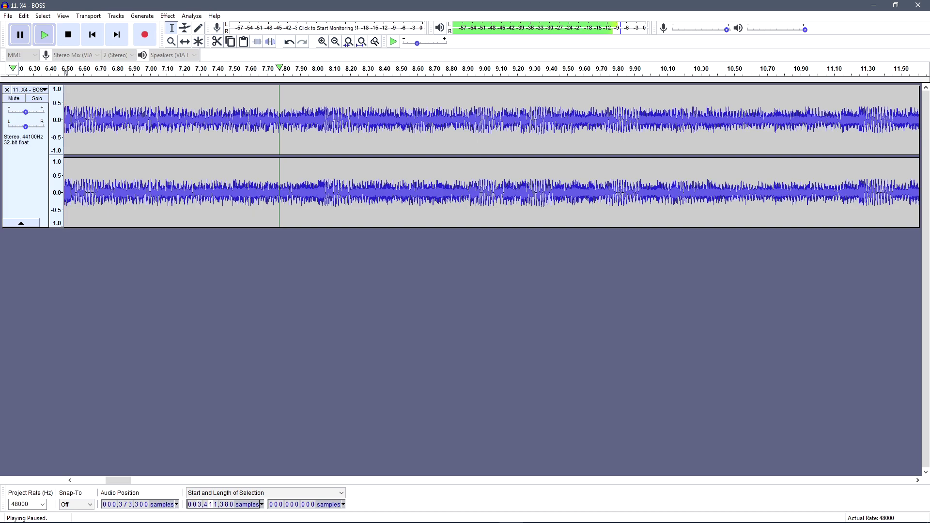
{"action": "key", "text": "alt+Tab"}
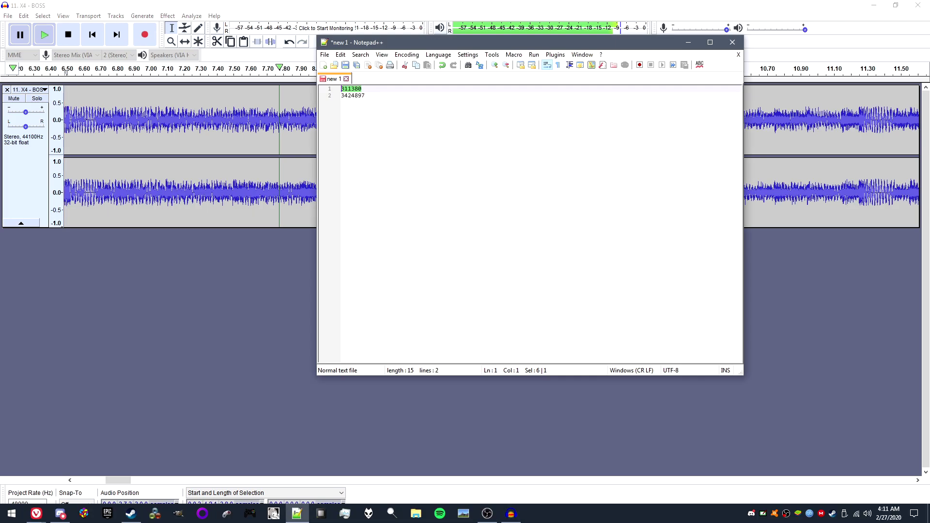
{"action": "key", "text": "alt+Tab"}
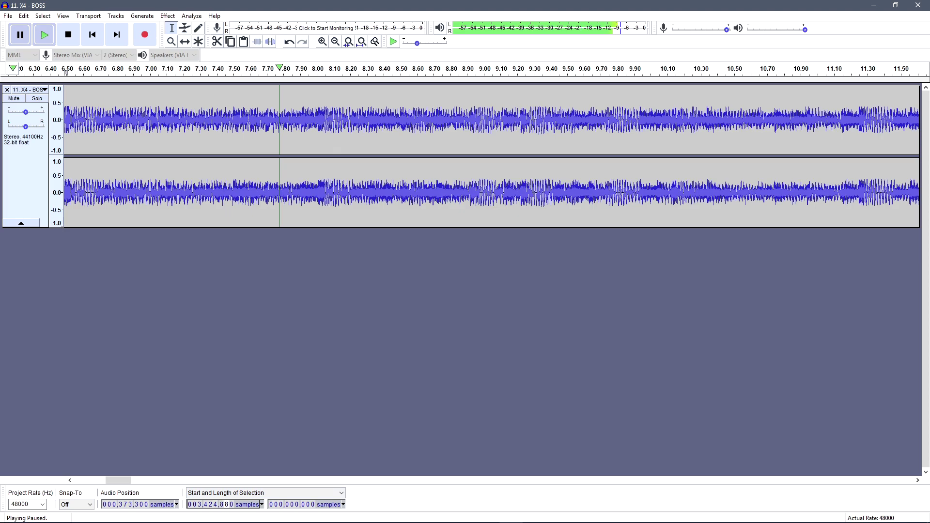
{"action": "key", "text": "p"}
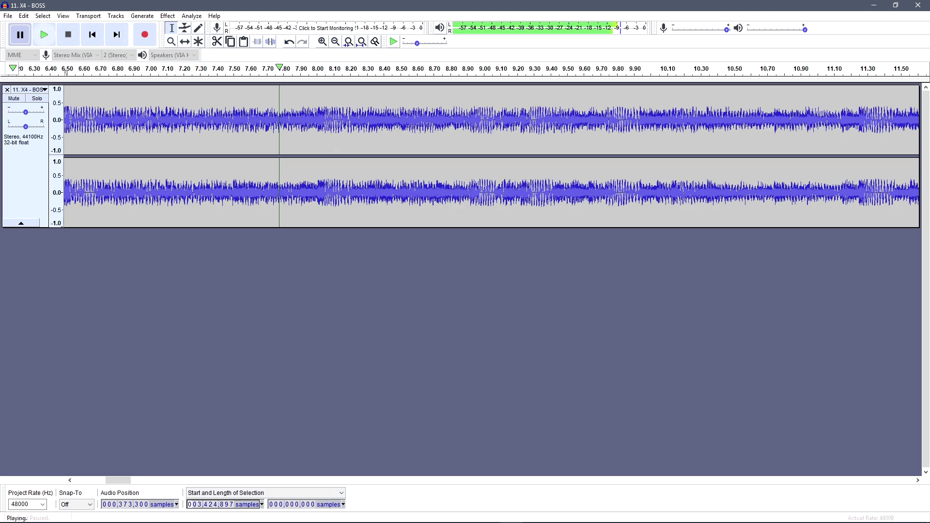
{"action": "key", "text": "space"}
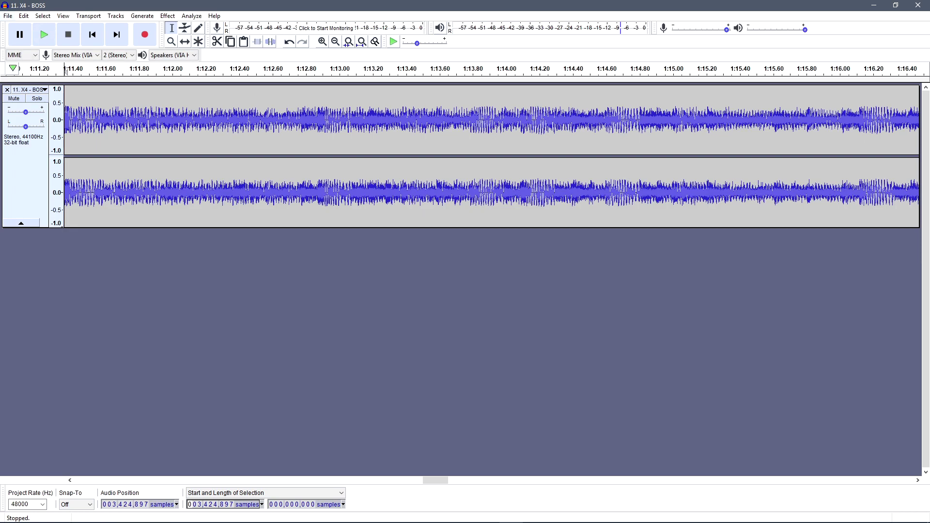
Export the track as the Ogg Vorbis file "11. X4 - BOSS.ogg" in the mythos folder at quality 5.
{"action": "key", "text": "alt+f"}
{"action": "mouse_move", "coordinate": [49, 94]}
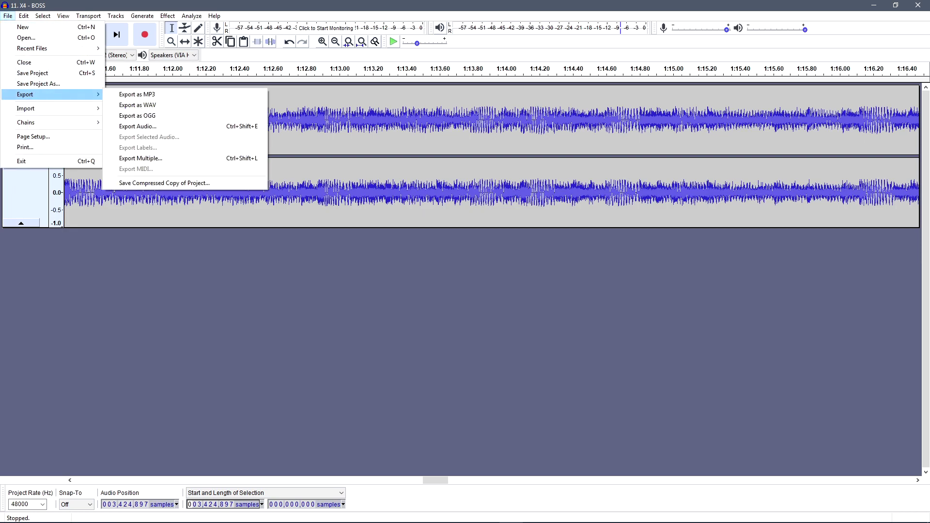
{"action": "left_click", "coordinate": [136, 114]}
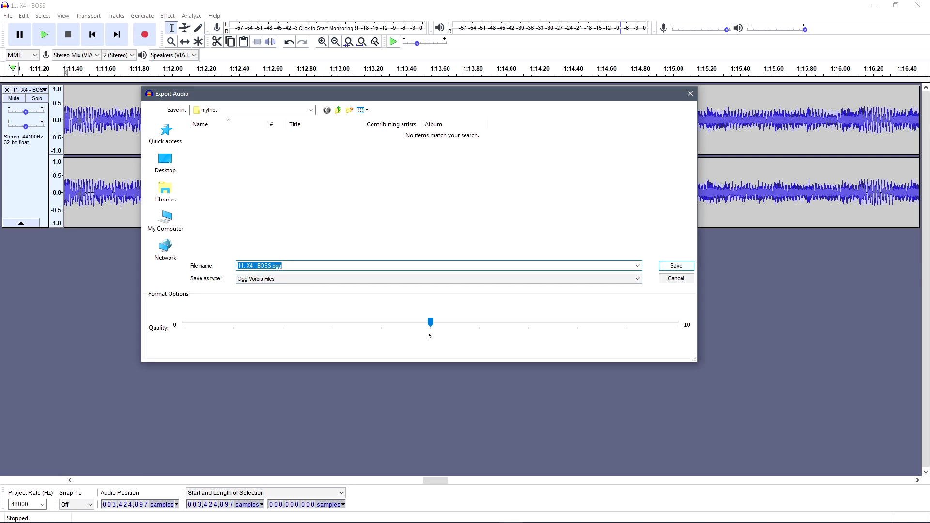
{"action": "key", "text": "Return"}
Clear the metadata tags and add a LoopStart tag with the value 311380, copied from the Notepad++ note.
{"action": "left_click", "coordinate": [446, 305]}
{"action": "left_click", "coordinate": [300, 241]}
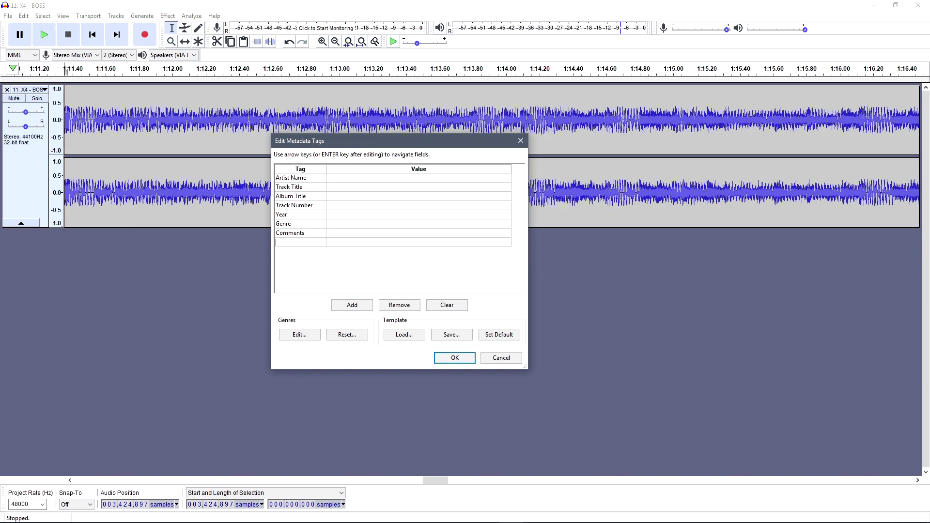
{"action": "type", "text": "LoopStart"}
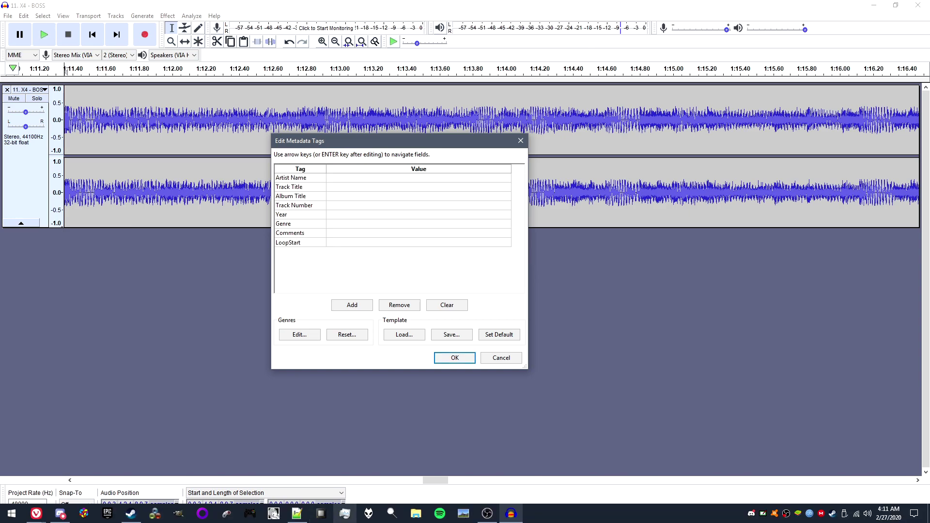
{"action": "left_click", "coordinate": [298, 514]}
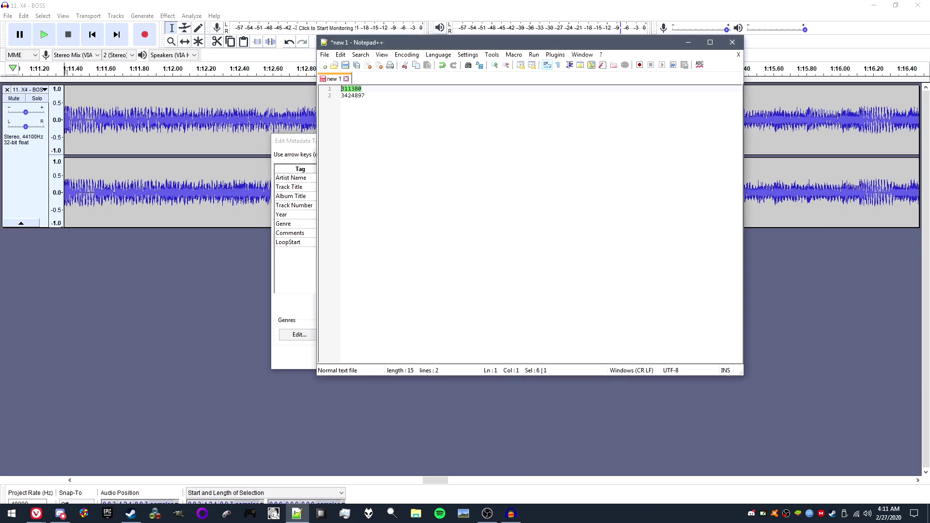
{"action": "key", "text": "alt+Tab"}
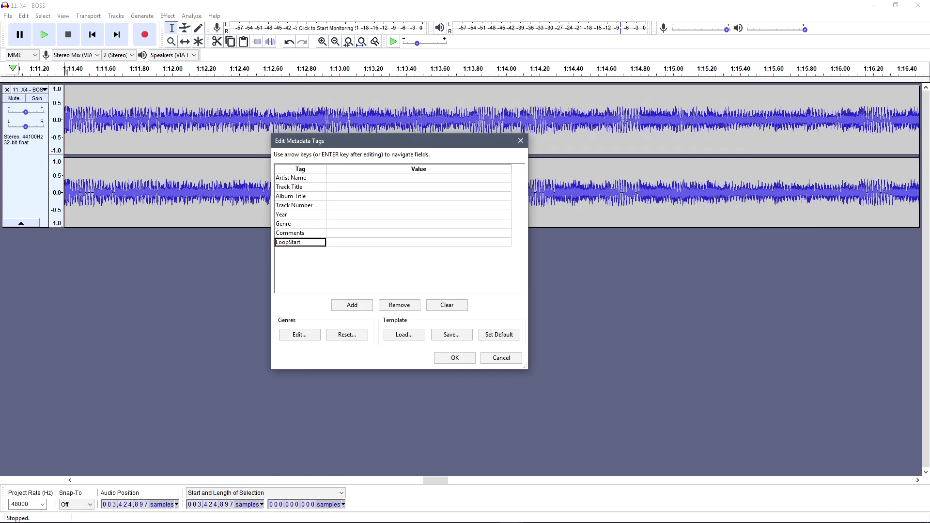
{"action": "double_click", "coordinate": [419, 242]}
{"action": "key", "text": "ctrl+v"}
Add a LoopEnd metadata tag with the value 3424897 taken from the second line of the Notepad++ note.
{"action": "left_click", "coordinate": [352, 304]}
{"action": "left_click", "coordinate": [297, 513]}
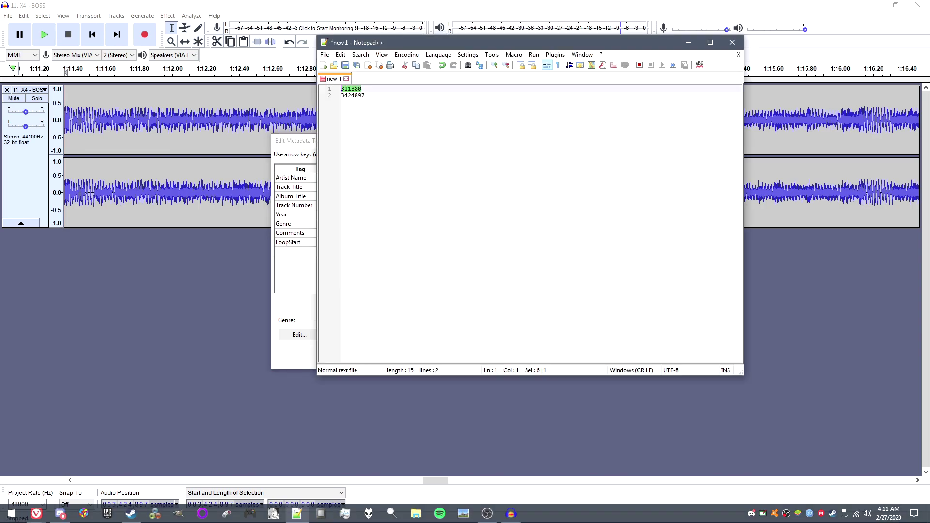
{"action": "left_click_drag", "start_coordinate": [365, 95], "coordinate": [351, 96]}
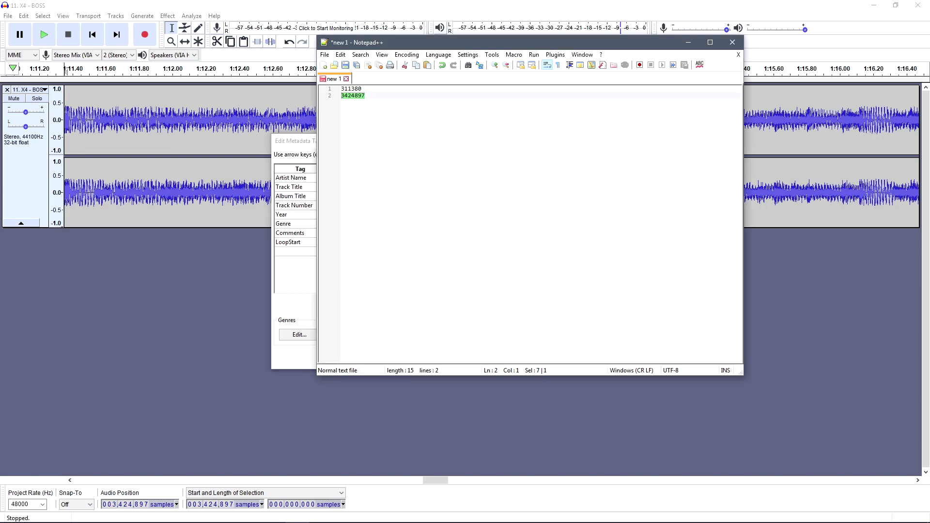
{"action": "key", "text": "alt+Tab"}
{"action": "key", "text": "Return"}
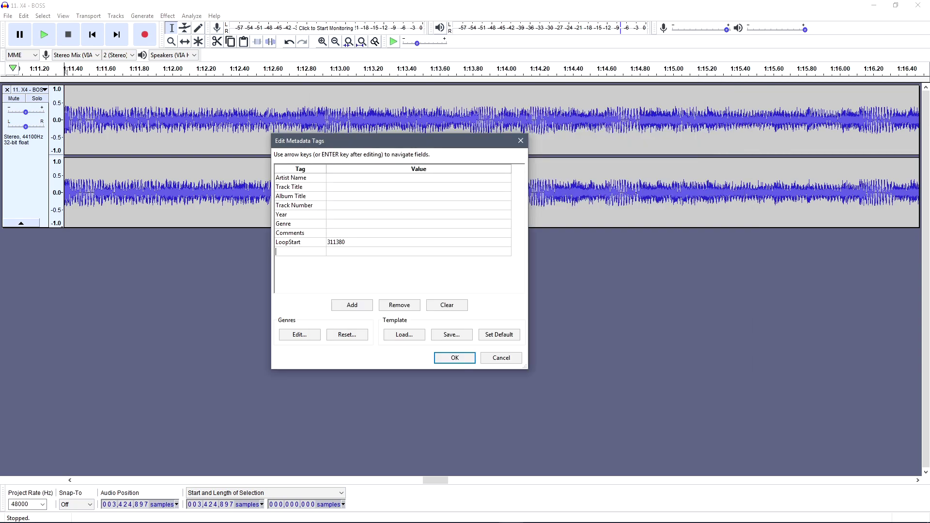
{"action": "type", "text": "LoopEnd"}
{"action": "key", "text": "Return"}
{"action": "type", "text": "3424897"}
{"action": "key", "text": "Return"}
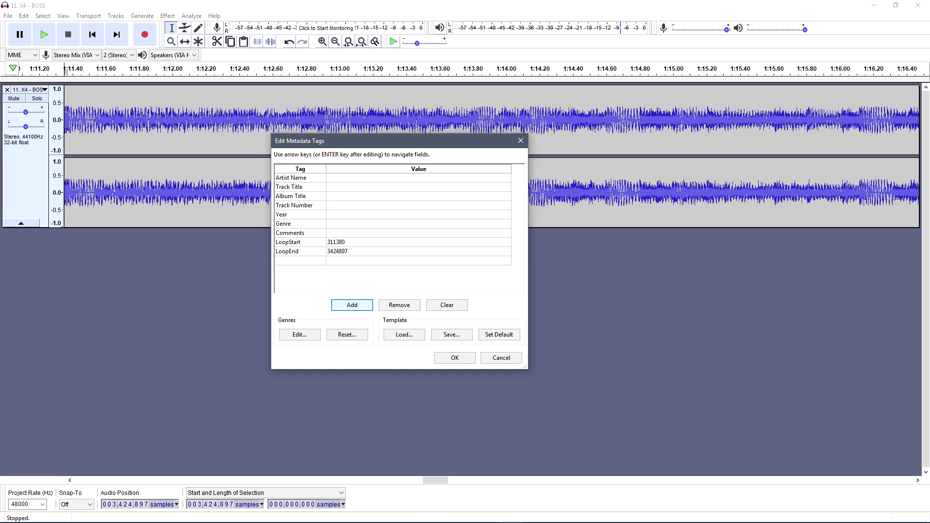
Add a Ver metadata tag and accept the tags to finish the Ogg Vorbis export.
{"action": "type", "text": "Ver"}
{"action": "key", "text": "Return"}
{"action": "left_click", "coordinate": [455, 358]}
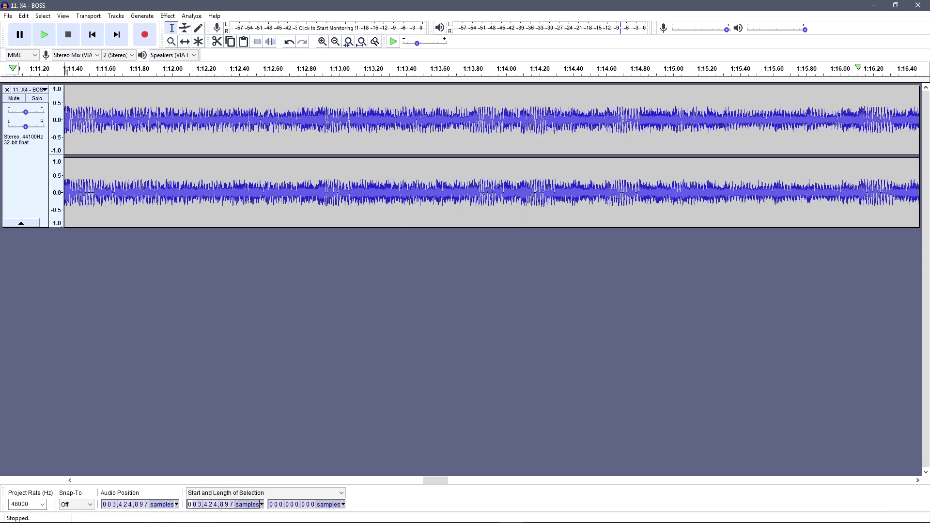
Close Audacity without saving the project.
{"action": "mouse_move", "coordinate": [857, 514]}
{"action": "left_click", "coordinate": [919, 6]}
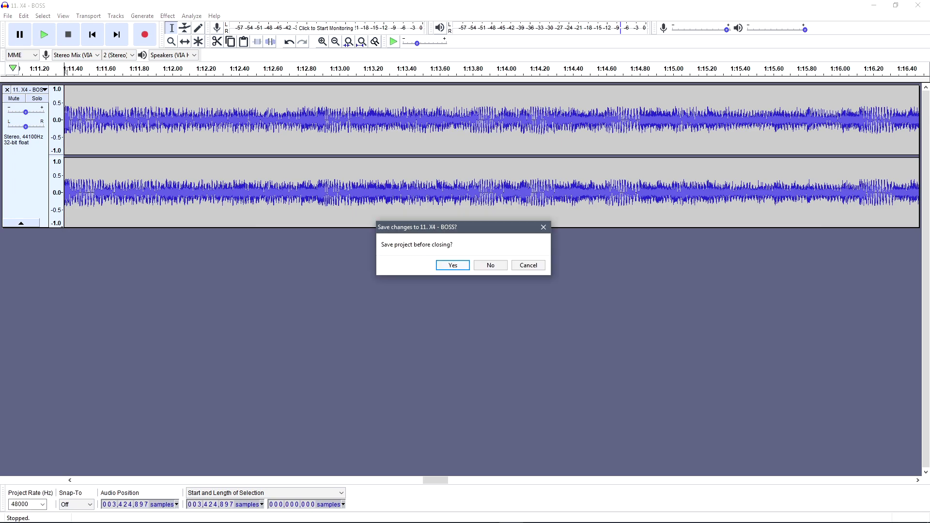
{"action": "left_click", "coordinate": [490, 265]}
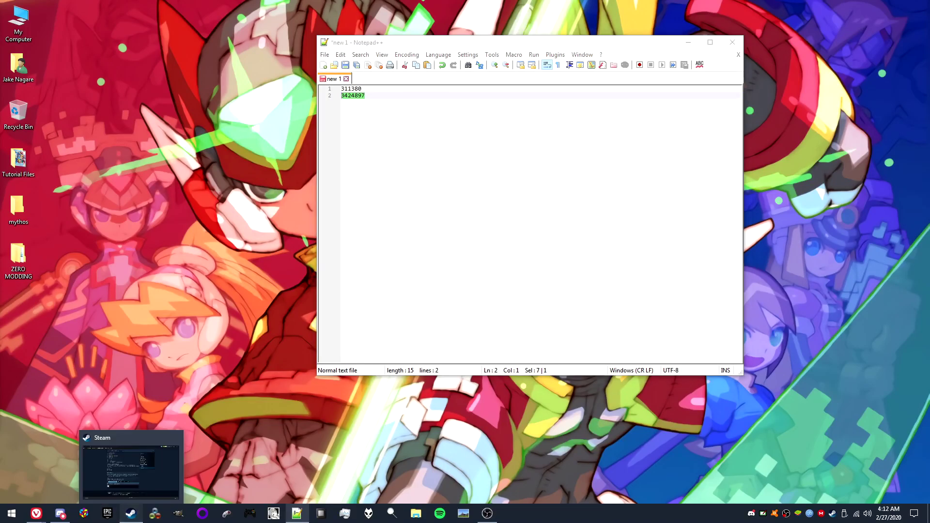
Switch to Steam and browse the local files of Mega Man Zero/ZX Legacy Collection from the game library.
{"action": "left_click", "coordinate": [131, 514]}
{"action": "left_click", "coordinate": [104, 26]}
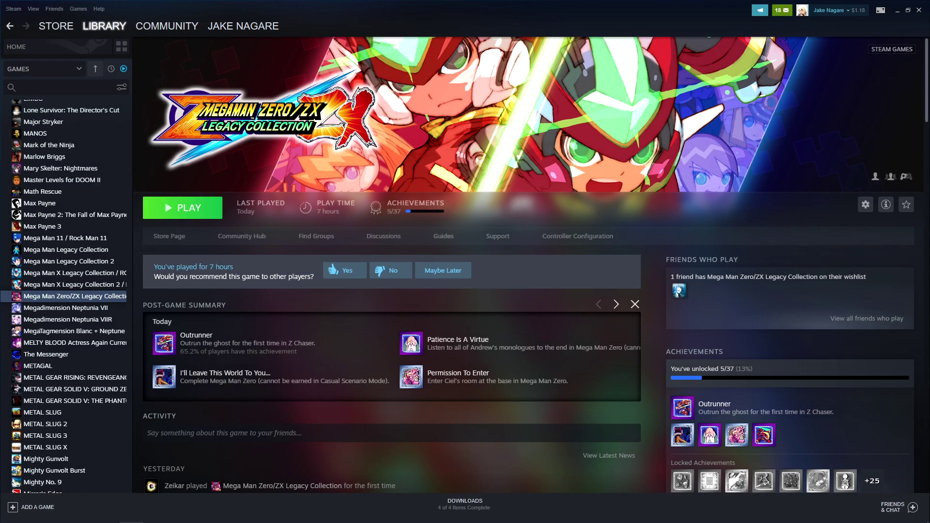
{"action": "right_click", "coordinate": [89, 296]}
{"action": "mouse_move", "coordinate": [118, 356]}
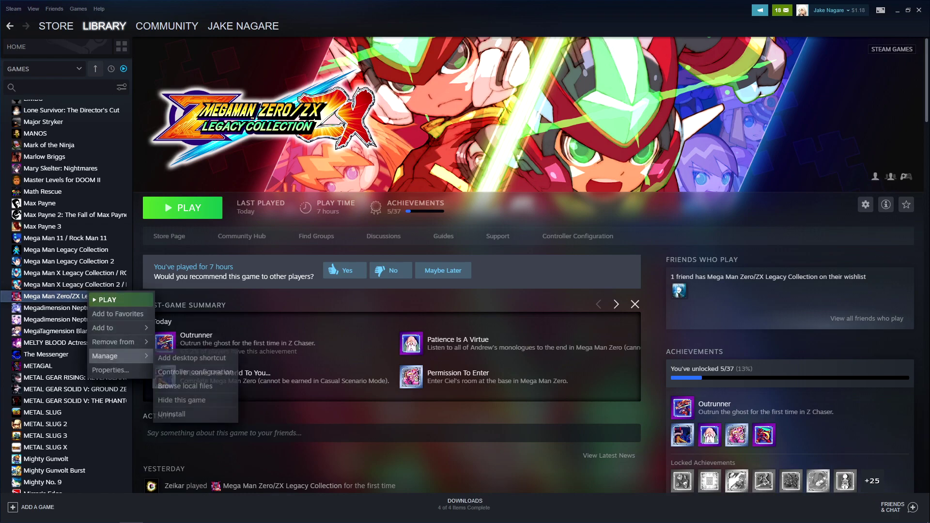
{"action": "left_click", "coordinate": [185, 386]}
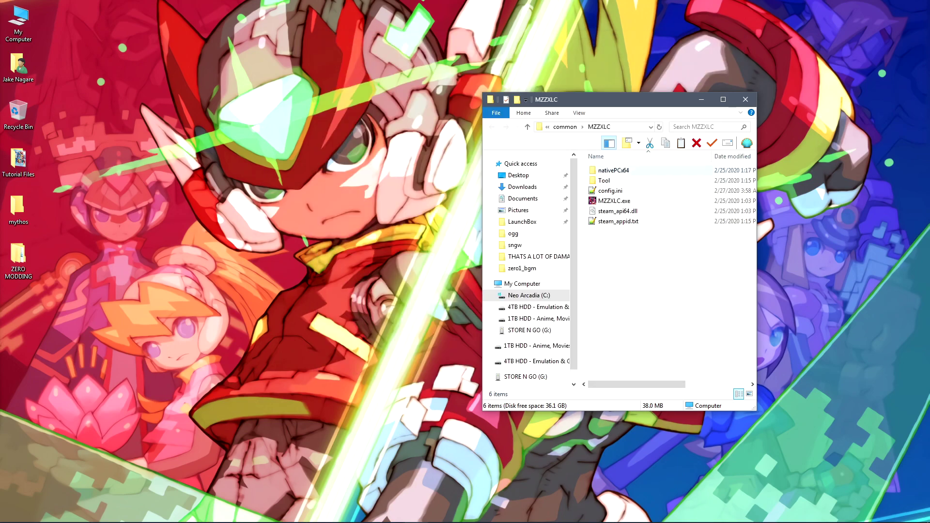
Open the game's nativePCx64\sound\bgm\wav\zero1_bgm folder and widen the window to show all file details.
{"action": "key", "text": "Down"}
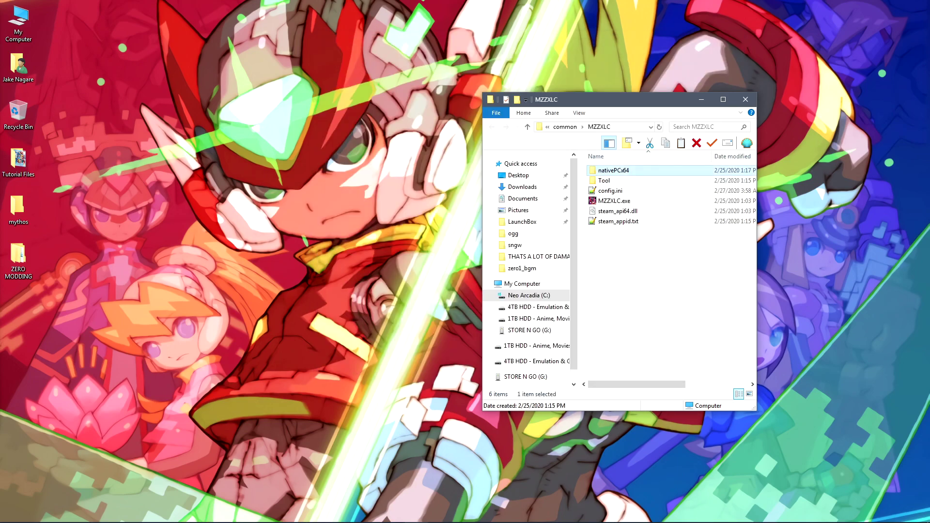
{"action": "key", "text": "Return"}
{"action": "double_click", "coordinate": [606, 210]}
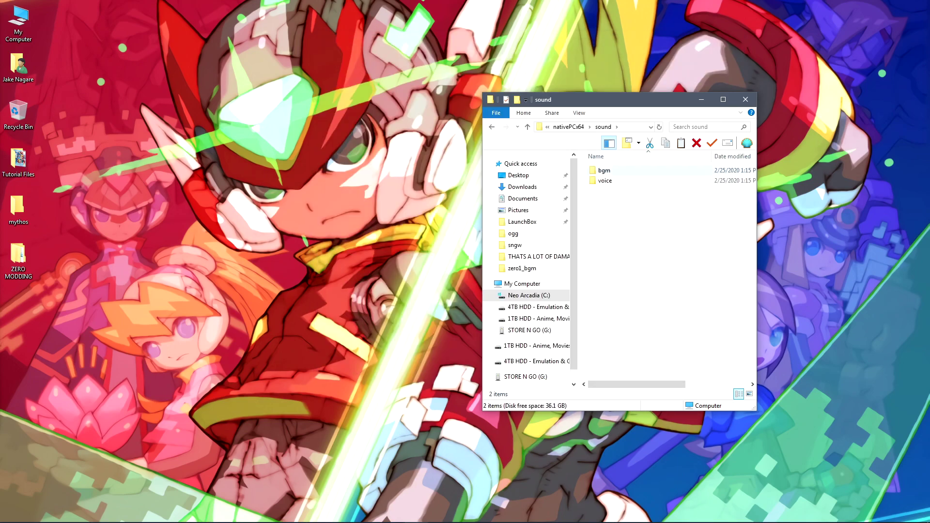
{"action": "key", "text": "Return"}
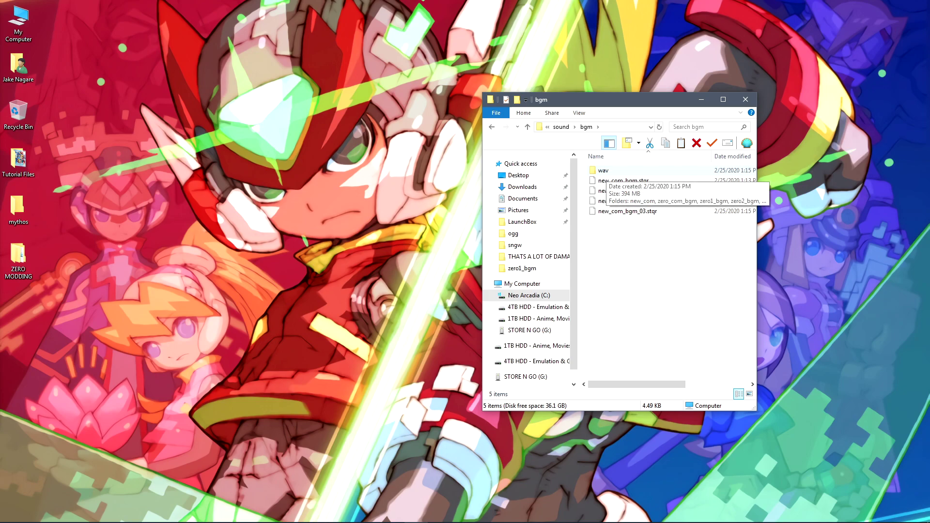
{"action": "key", "text": "Return"}
{"action": "key", "text": "Down"}
{"action": "key", "text": "Down"}
{"action": "key", "text": "Return"}
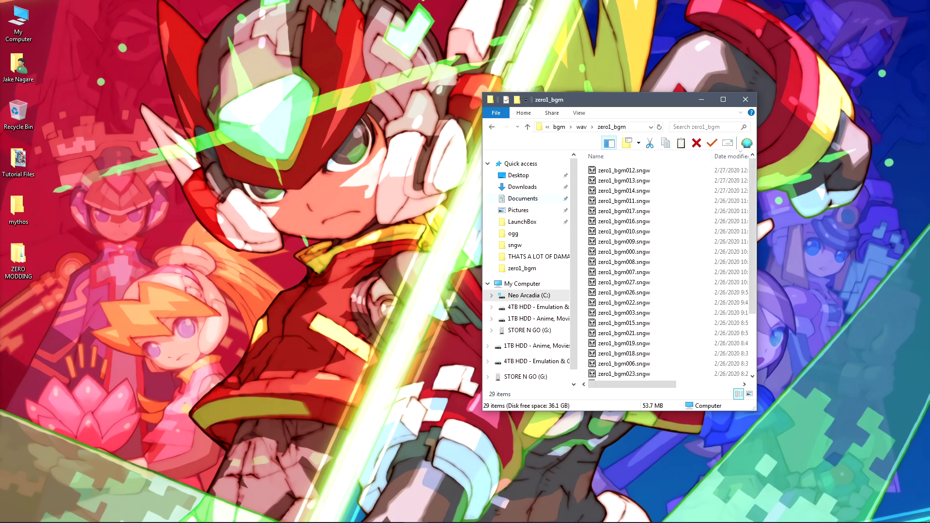
{"action": "left_click_drag", "start_coordinate": [483, 201], "coordinate": [301, 204]}
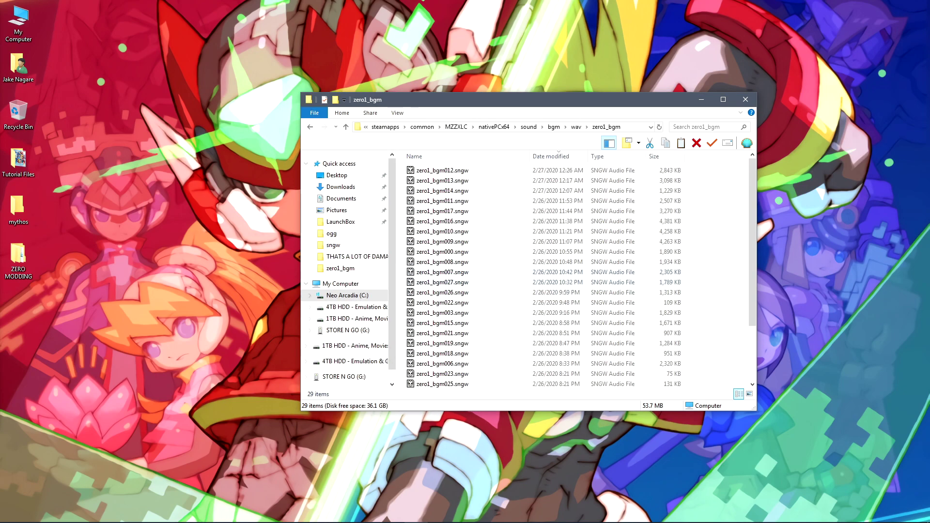
Sort the zero1_bgm files by name, play zero1_bgm005.sngw in foobar2000 and minimise the player.
{"action": "left_click", "coordinate": [436, 156]}
{"action": "double_click", "coordinate": [442, 221]}
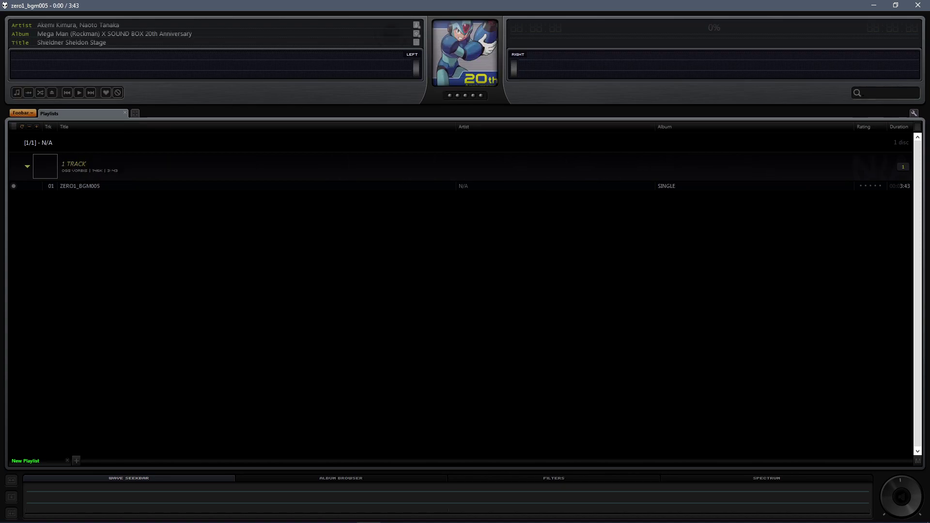
{"action": "left_click", "coordinate": [79, 92]}
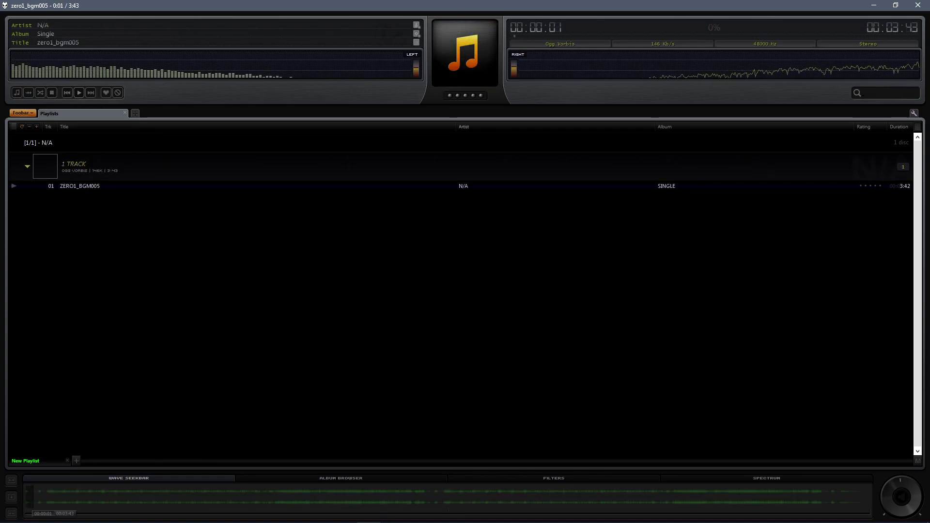
{"action": "left_click", "coordinate": [874, 5]}
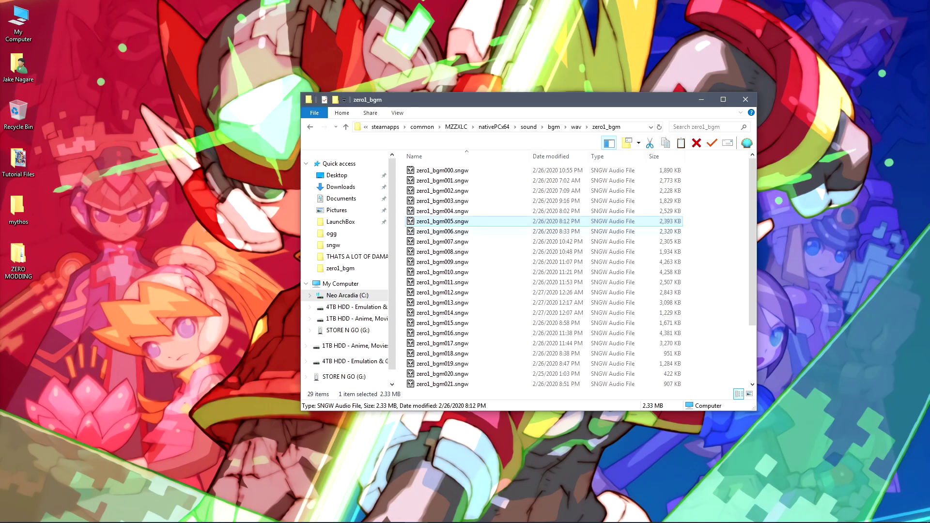
{"action": "key", "text": "F2"}
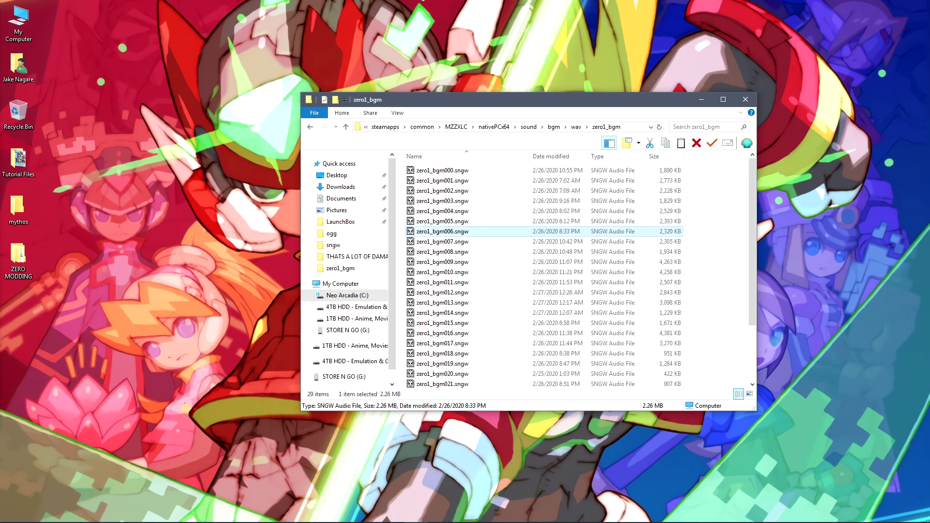
{"action": "key", "text": "End"}
{"action": "type", "text": ".bak"}
{"action": "key", "text": "Return"}
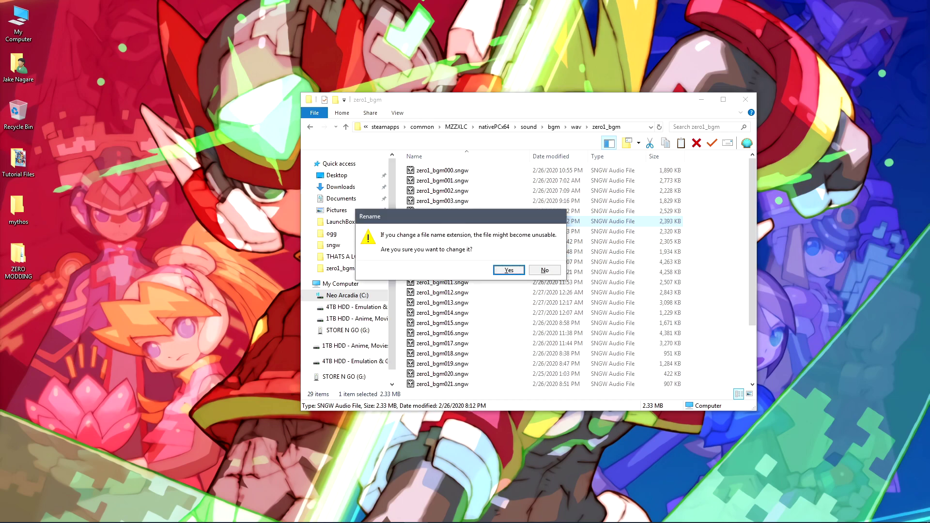
{"action": "key", "text": "n"}
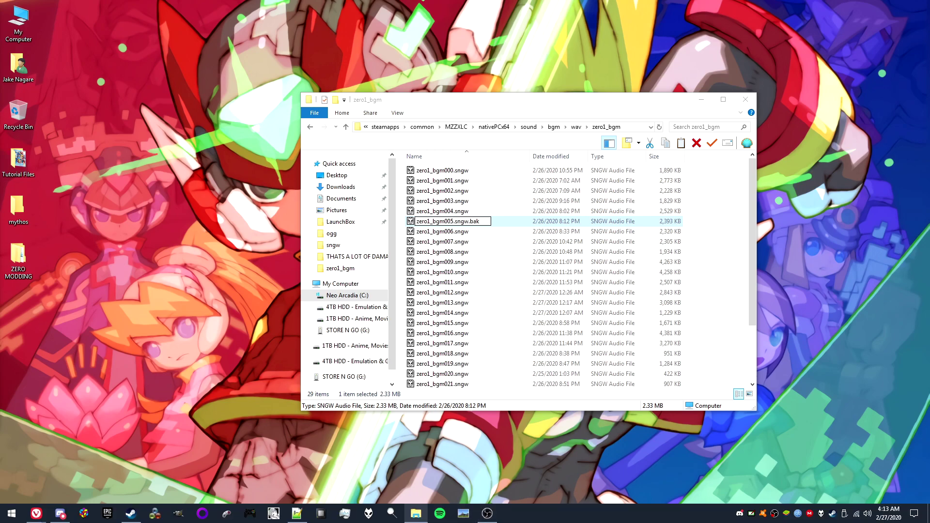
{"action": "key", "text": "alt+Tab"}
{"action": "key", "text": "Escape"}
{"action": "mouse_move", "coordinate": [297, 522]}
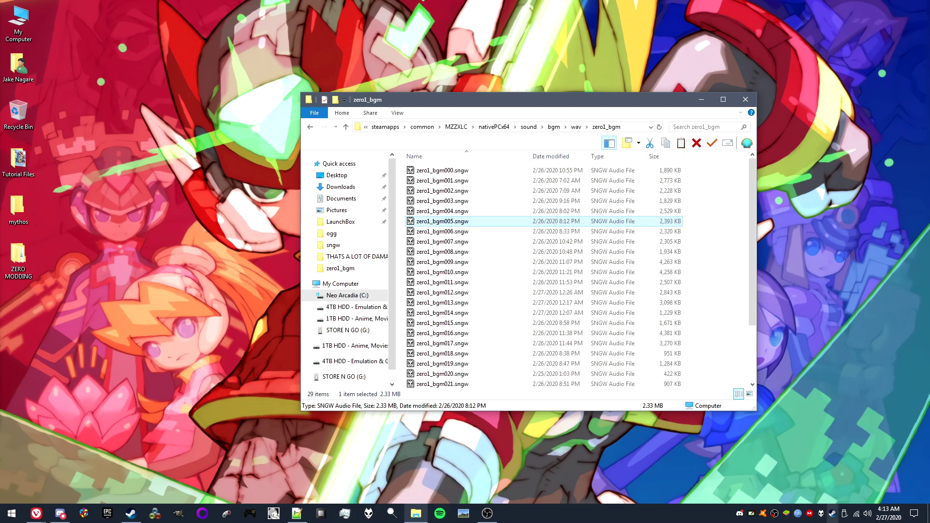
Exit foobar2000 and rename the original track in the zero1_bgm folder to zero1_bgm005.sngw.bak as a backup.
{"action": "right_click", "coordinate": [826, 514]}
{"action": "left_click", "coordinate": [845, 506]}
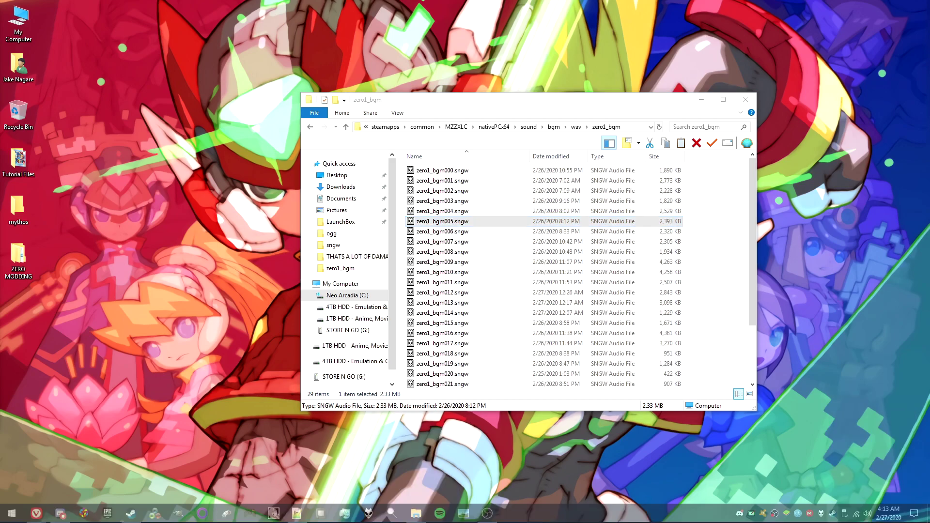
{"action": "key", "text": "F2"}
{"action": "key", "text": "End"}
{"action": "type", "text": ".bak"}
{"action": "key", "text": "Return"}
{"action": "key", "text": "Return"}
Copy the name zero1_bgm005.sngw from the backup file's name, leaving out the .bak extension.
{"action": "key", "text": "F2"}
{"action": "key", "text": "Right"}
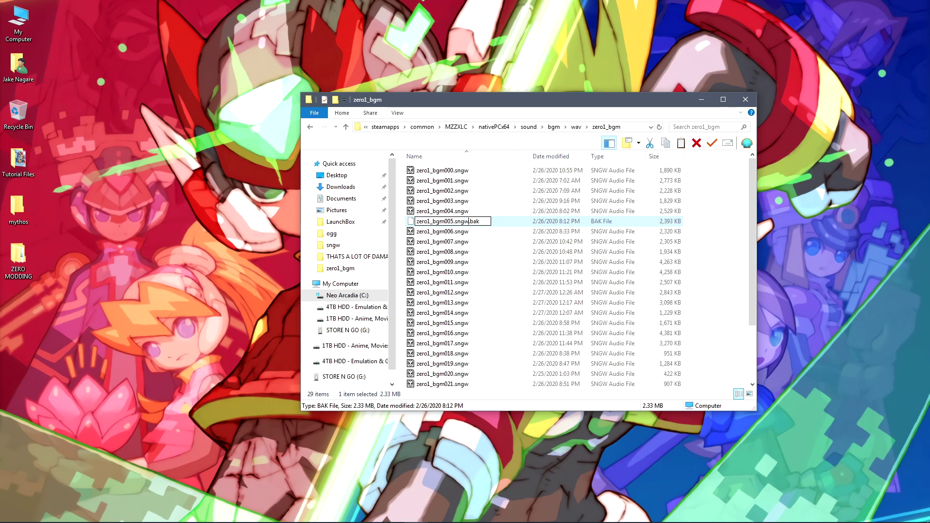
{"action": "key", "text": "shift+Home"}
{"action": "key", "text": "ctrl+c"}
{"action": "key", "text": "Return"}
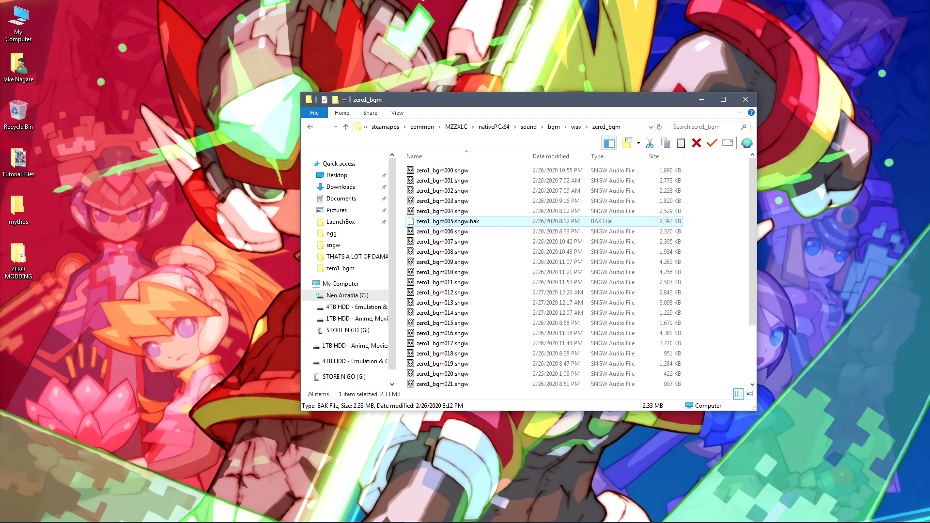
Open the ZERO MODDING\ogg\mythos folder and rename the exported boss track to zero1_bgm005.sngw, accepting the extension change.
{"action": "double_click", "coordinate": [18, 160]}
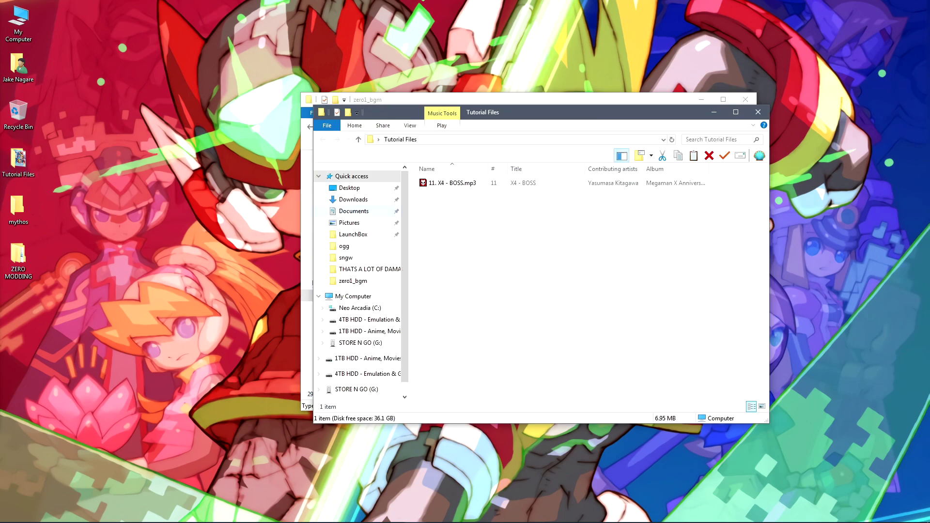
{"action": "left_click", "coordinate": [452, 183]}
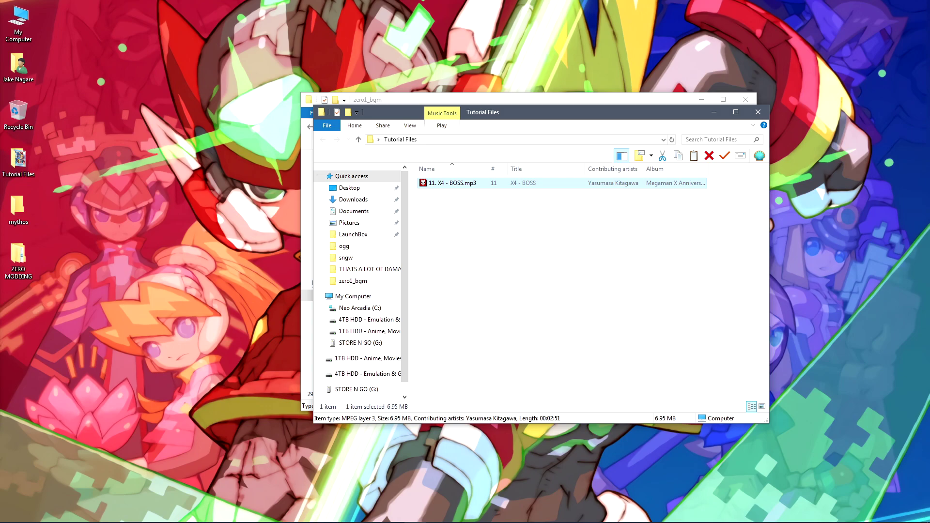
{"action": "double_click", "coordinate": [19, 260]}
{"action": "double_click", "coordinate": [446, 195]}
{"action": "double_click", "coordinate": [450, 196]}
{"action": "left_click", "coordinate": [463, 195]}
{"action": "key", "text": "F2"}
{"action": "key", "text": "ctrl+v"}
{"action": "key", "text": "shift+End"}
{"action": "key", "text": "BackSpace"}
{"action": "key", "text": "Return"}
{"action": "key", "text": "Return"}
{"action": "key", "text": "Return"}
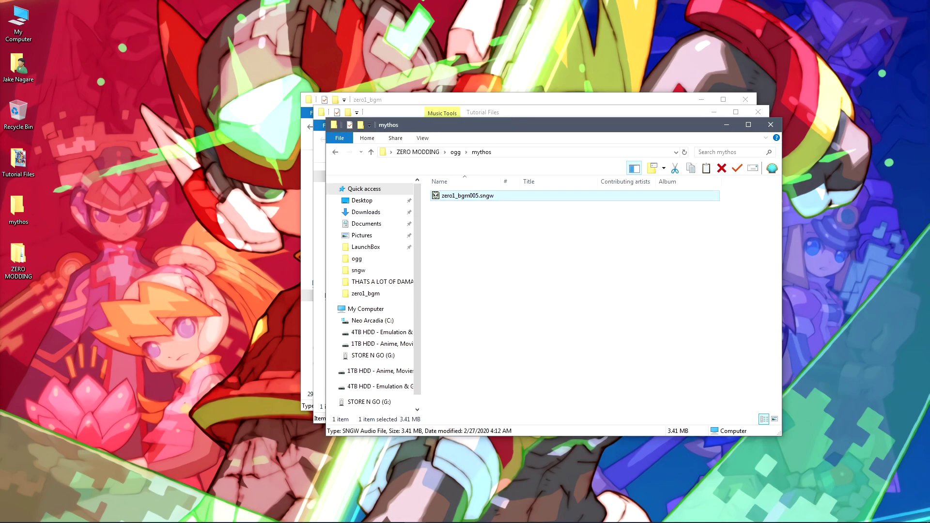
Move the renamed zero1_bgm005.sngw from the mythos folder into the game's zero1_bgm folder.
{"action": "key", "text": "alt+Tab"}
{"action": "key", "text": "alt+Tab"}
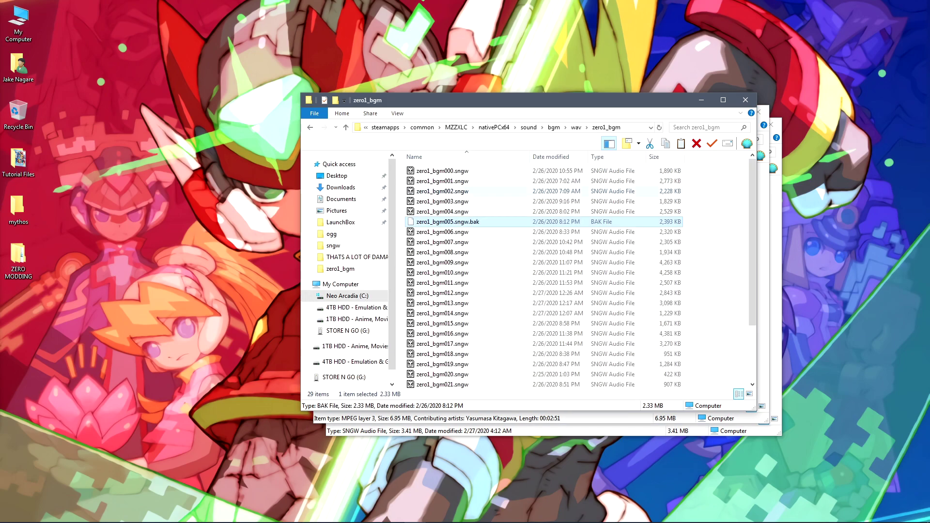
{"action": "key", "text": "ctrl+v"}
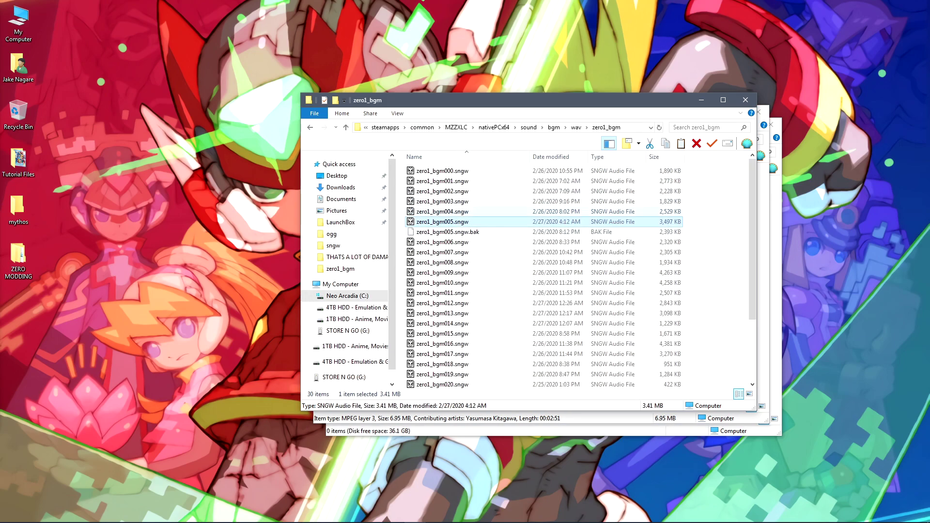
Switch to Steam, launch Mega Man Zero/ZX Legacy Collection and continue past its title screen.
{"action": "left_click", "coordinate": [131, 513]}
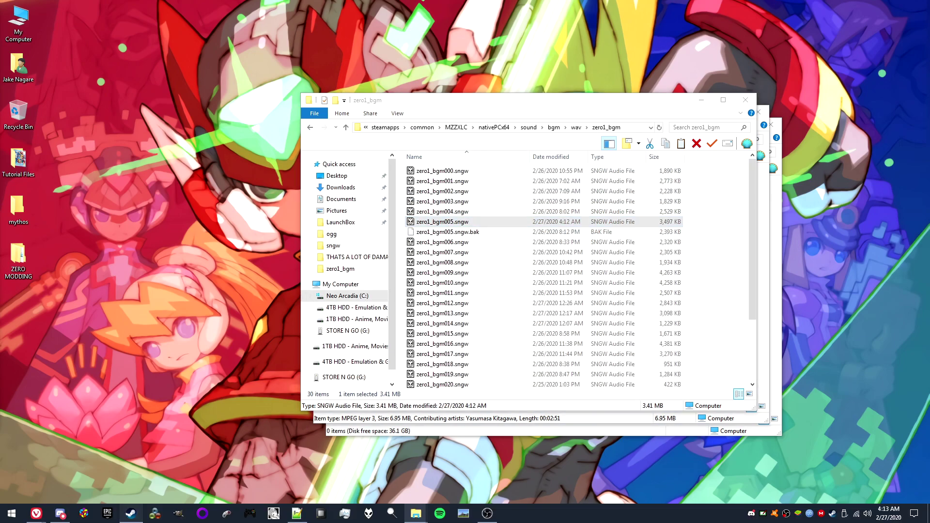
{"action": "left_click", "coordinate": [189, 207]}
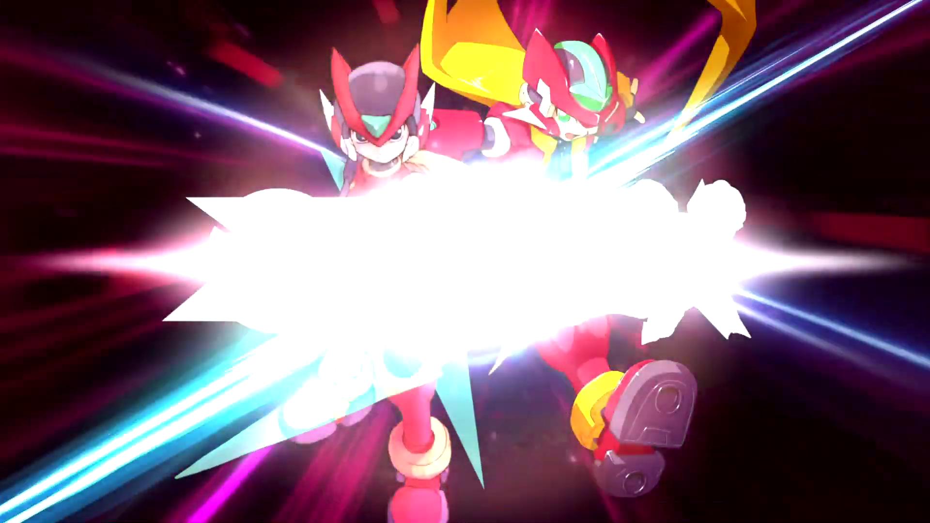
{"action": "key", "text": "Return"}
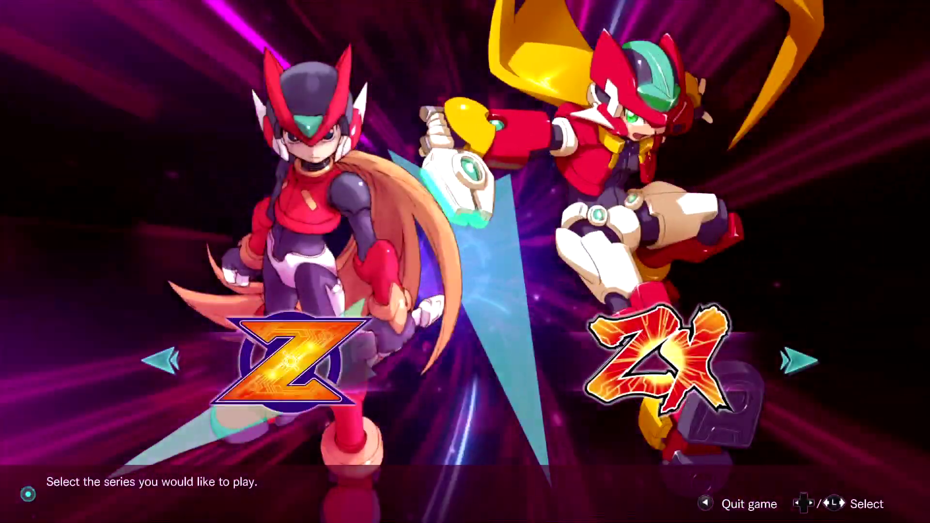
Choose the Z series and start the first Mega Man Zero game.
{"action": "key", "text": "Return"}
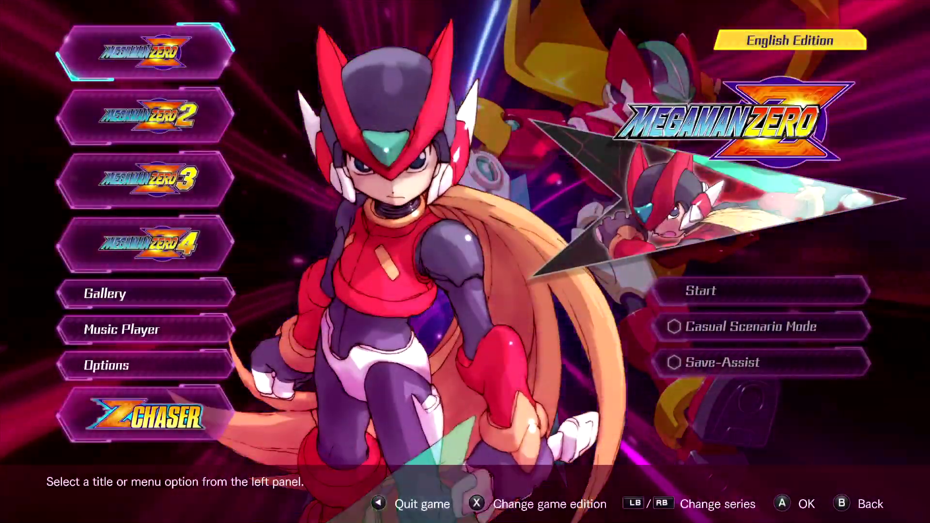
{"action": "key", "text": "Return"}
{"action": "key", "text": "Return"}
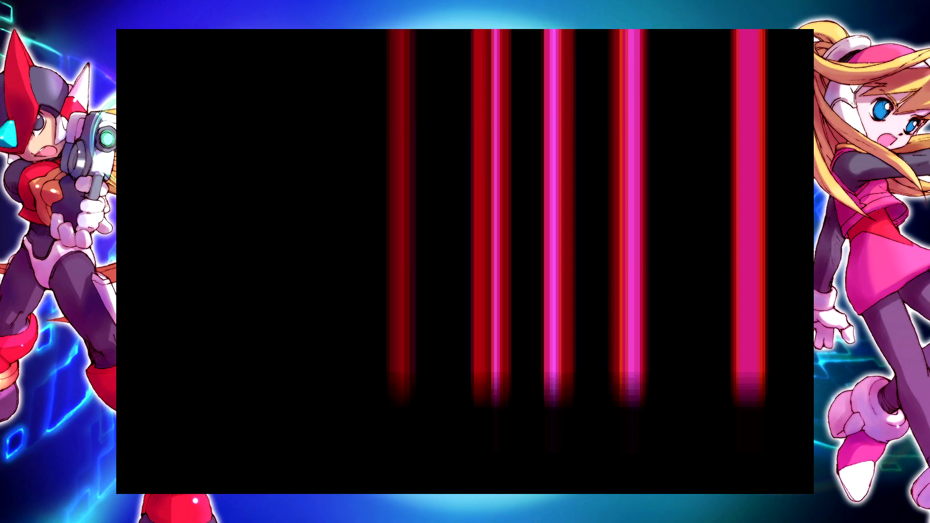
Begin a new game and advance through the opening dialogue to the start of the first mission.
{"action": "key", "text": "Return"}
{"action": "key", "text": "Up"}
{"action": "key", "text": "Return"}
{"action": "key", "text": "Return"}
{"action": "key", "text": "Return"}
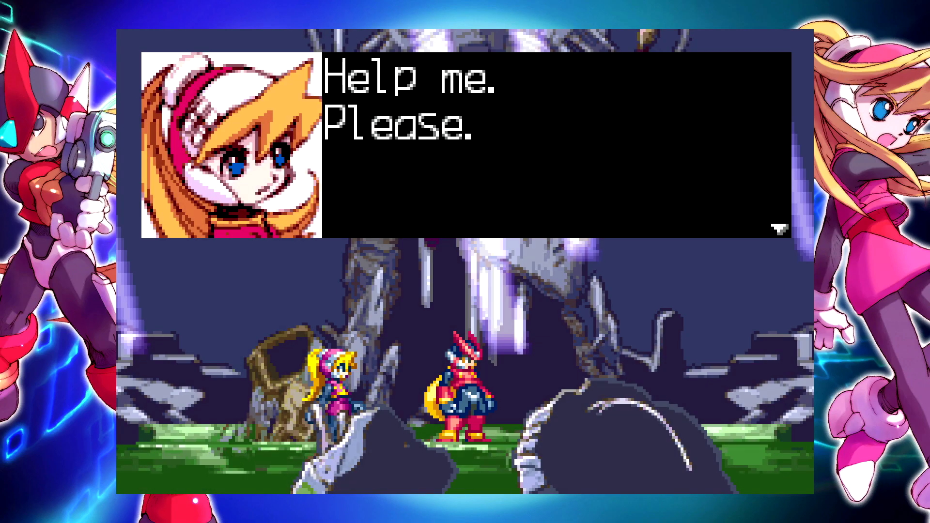
{"action": "key", "text": "Return"}
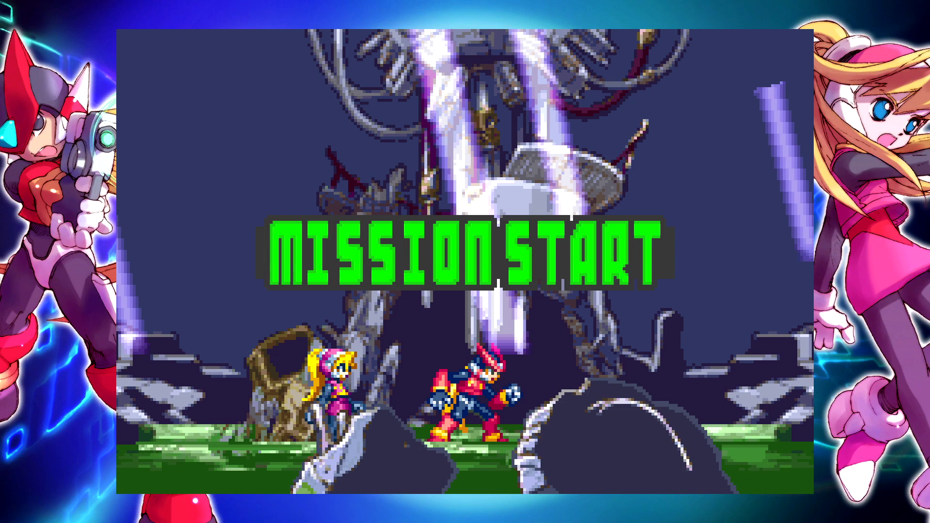
Dash Zero forward through the opening stage toward the first blue enemies.
{"action": "key", "text": "Right"}
{"action": "key", "text": "space"}
{"action": "key", "text": "Right"}
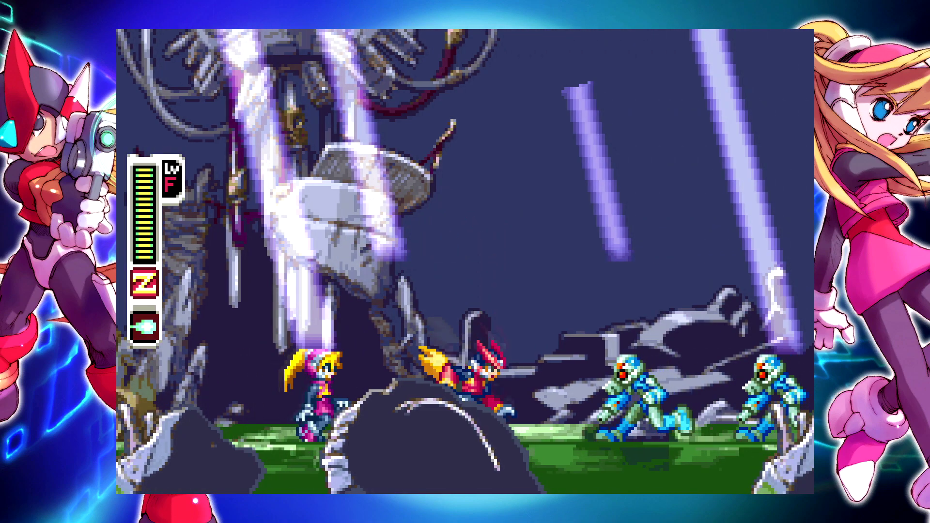